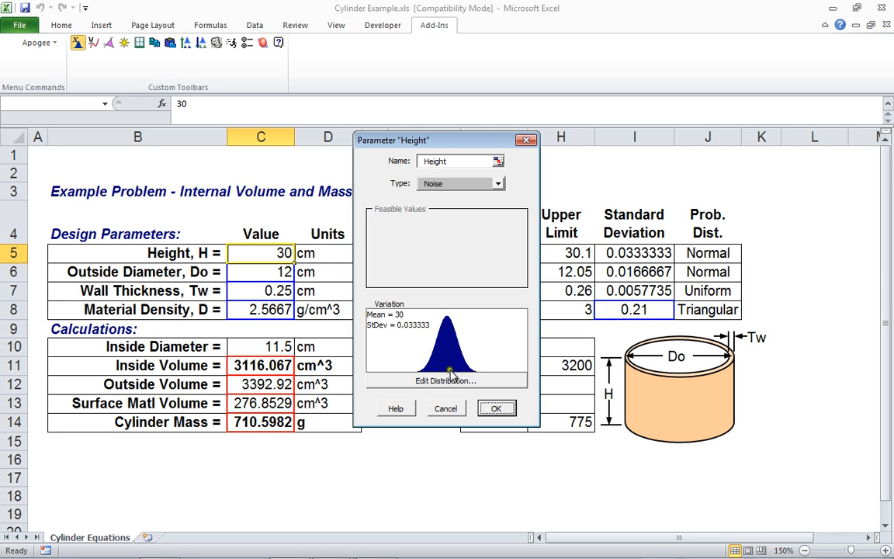
Close the Height parameter definition and review the Outside Diameter parameter's type and distribution
click(495, 408)
click(266, 271)
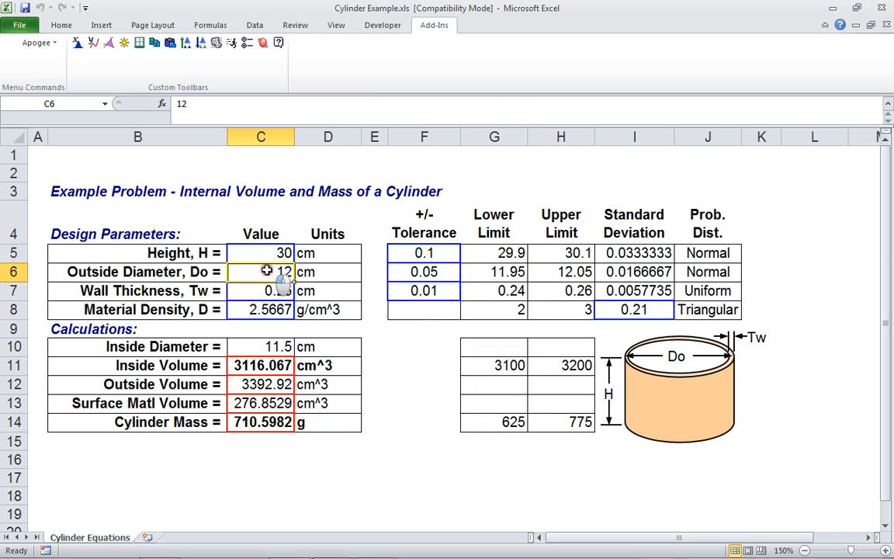
click(77, 42)
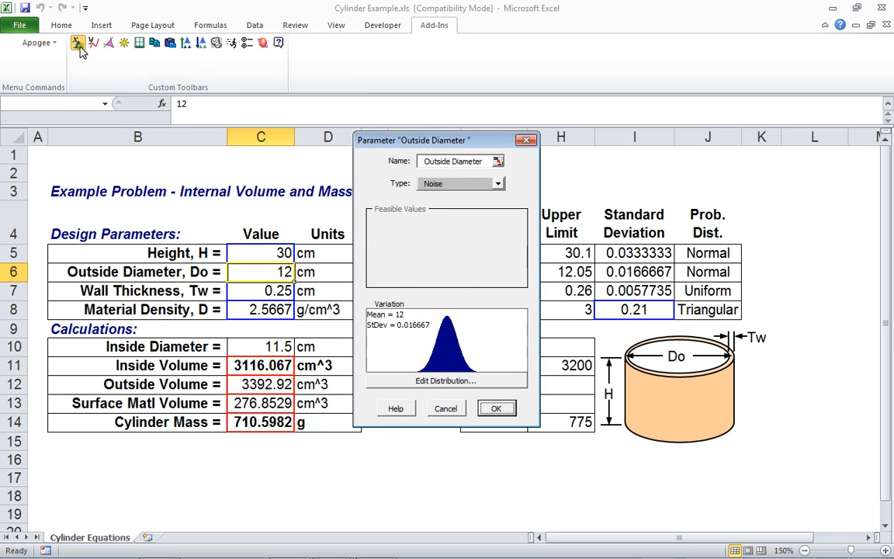
click(492, 408)
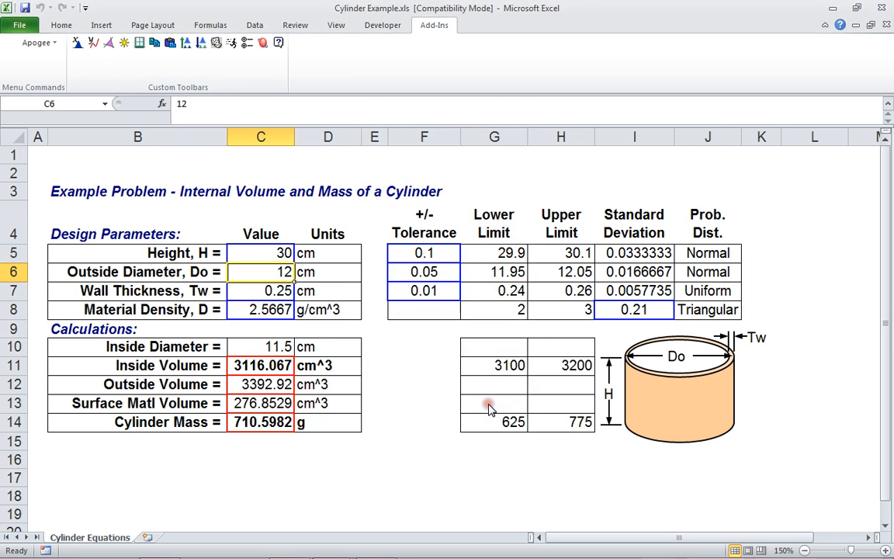
Examine the formulas behind the cylinder's calculated volumes and mass, along with the design parameter values and tolerance cells
click(263, 364)
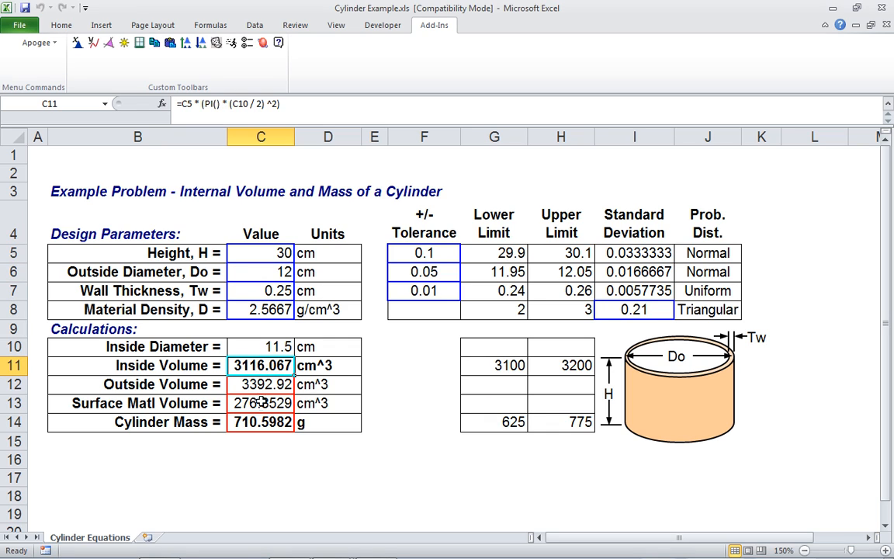
click(252, 421)
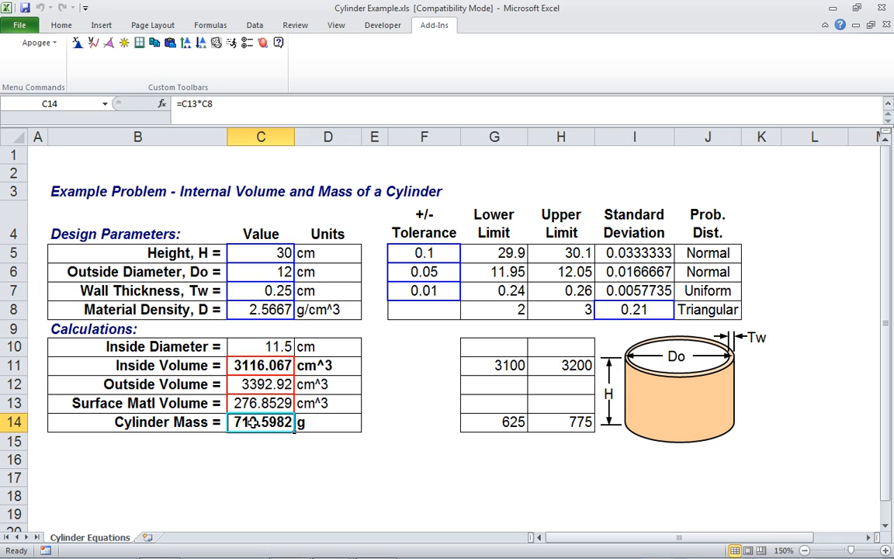
click(258, 384)
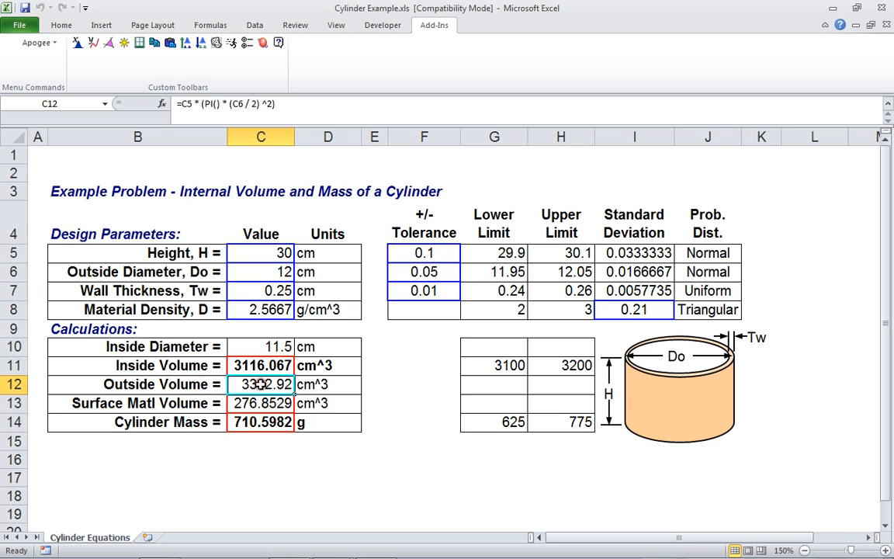
click(259, 402)
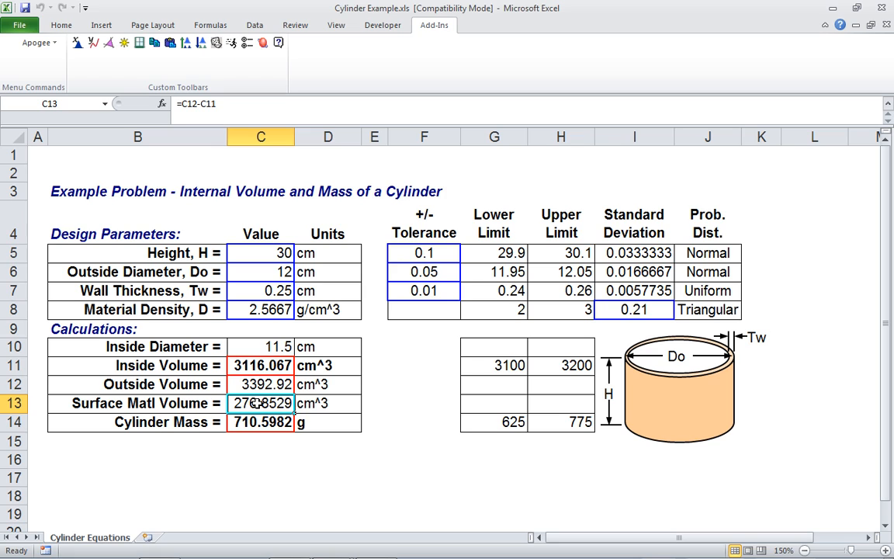
click(272, 461)
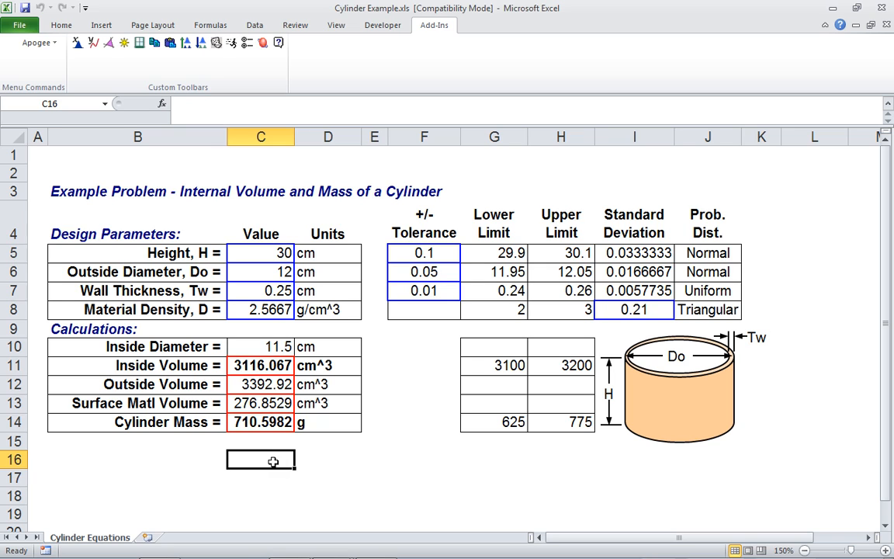
drag(273, 253, 271, 309)
drag(423, 252, 424, 290)
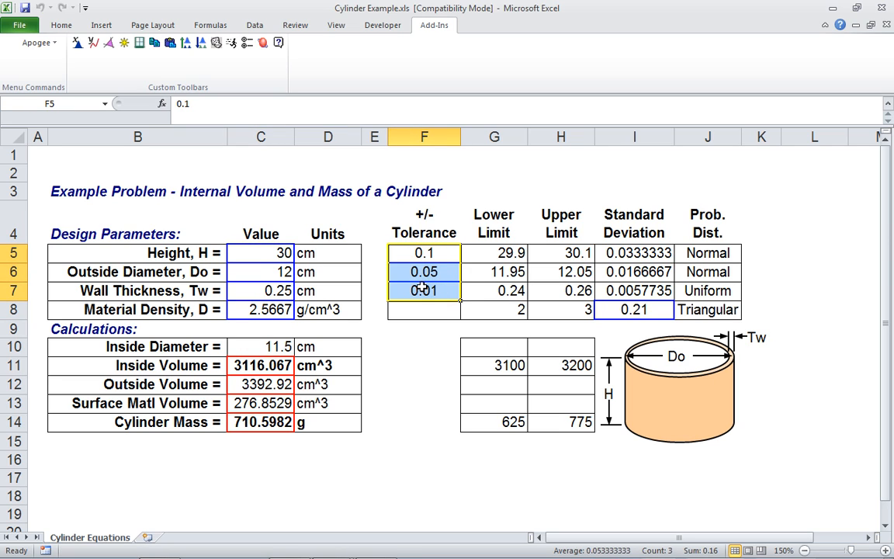
click(403, 381)
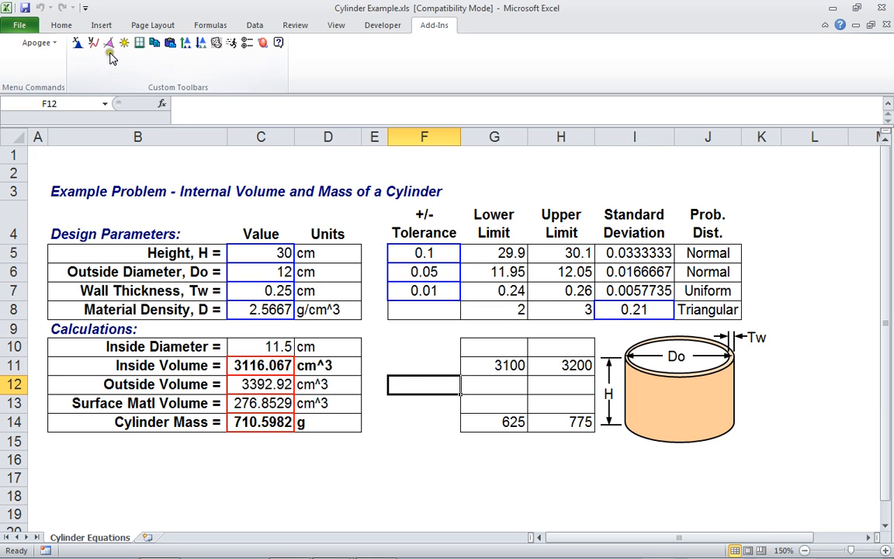
Run a sensitivity analysis on the Inside Volume and Cylinder Mass responses, using the parameters with nonzero sensitivities for each
click(186, 44)
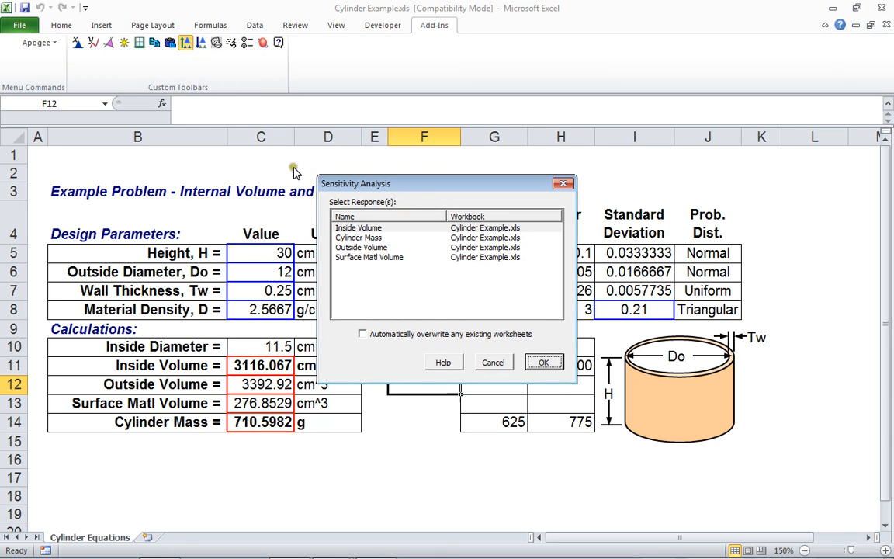
click(346, 227)
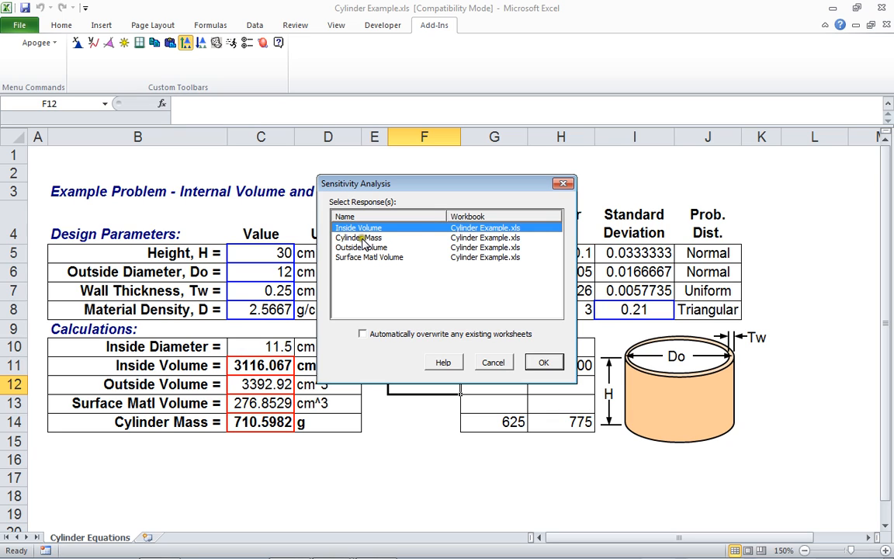
ctrl+click(362, 237)
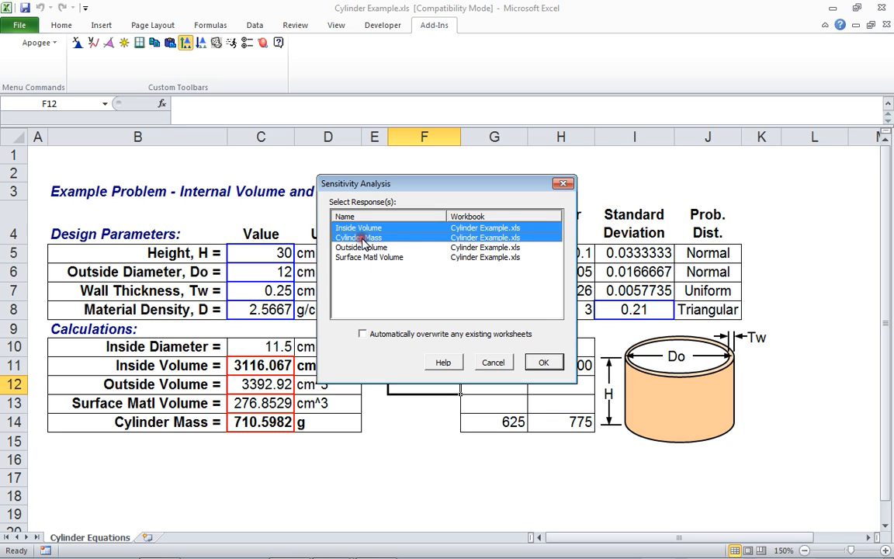
click(541, 363)
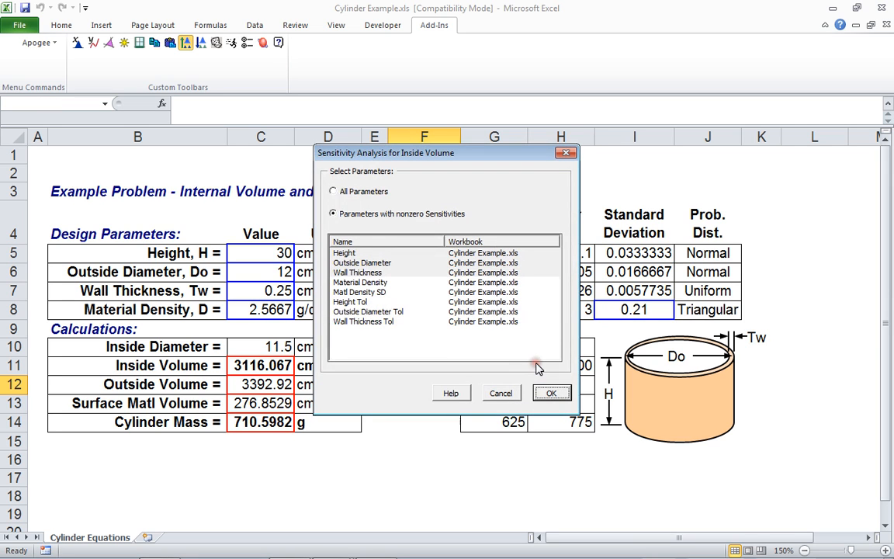
click(547, 393)
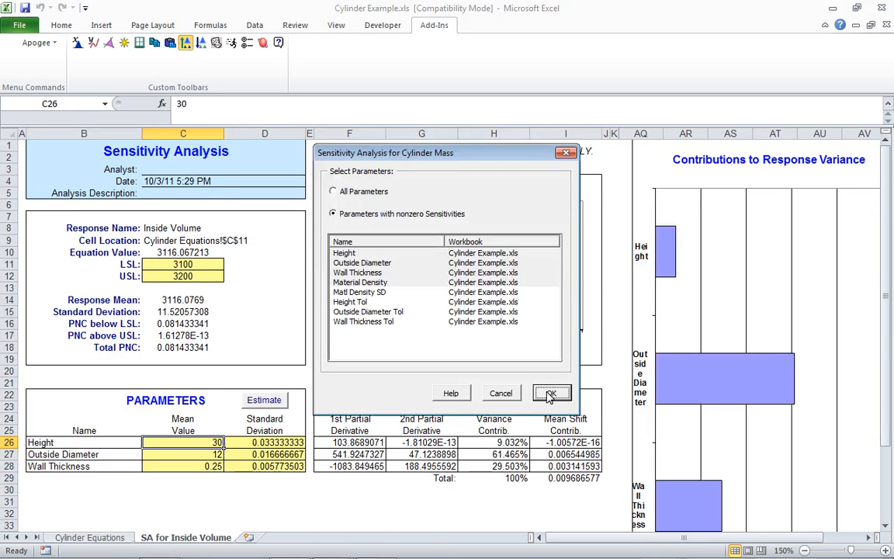
click(551, 449)
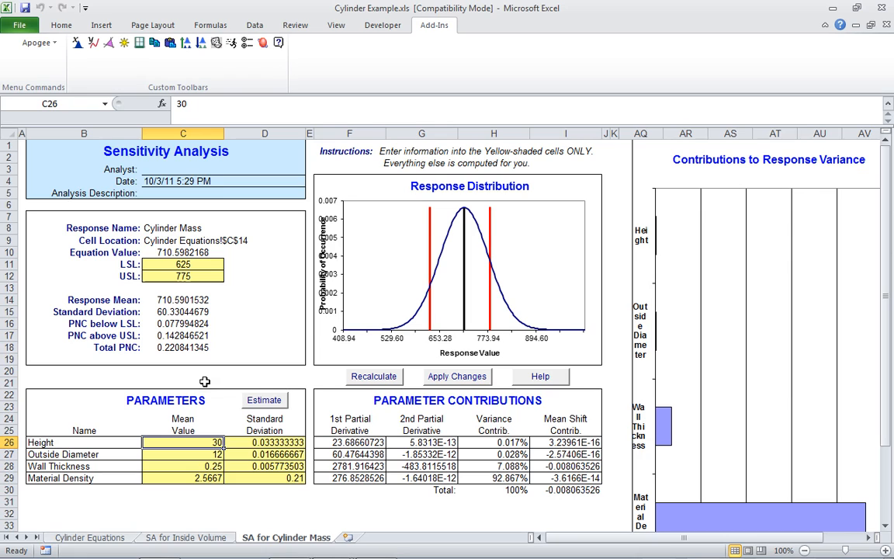
Review the Total PNC on the sensitivity analysis sheets for Cylinder Mass and Inside Volume
click(193, 348)
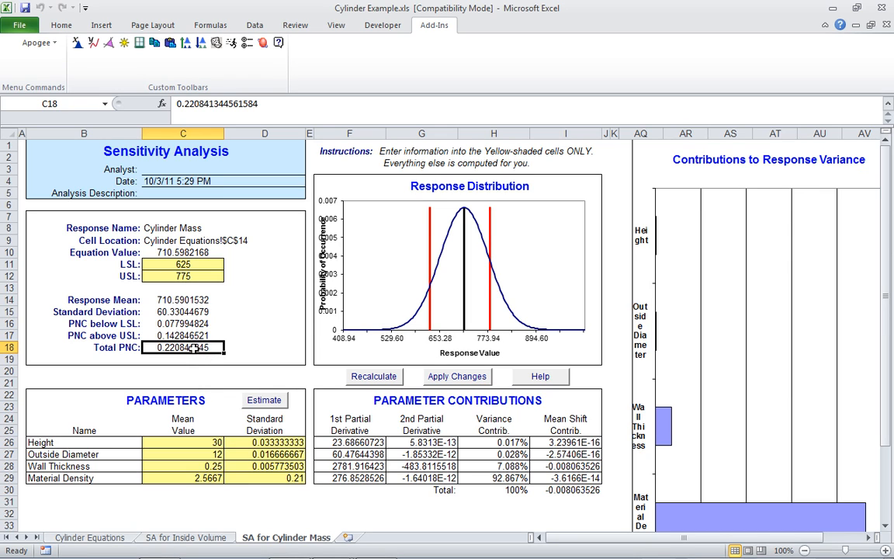
click(204, 538)
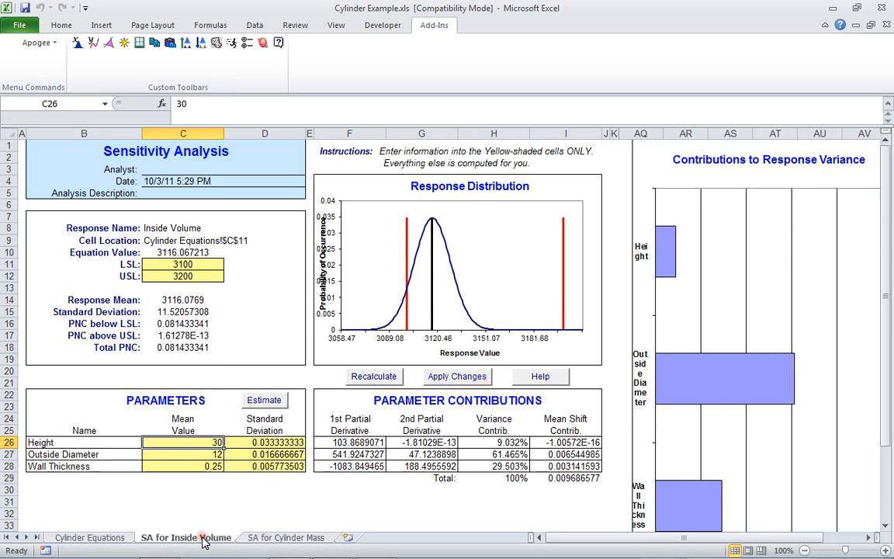
click(200, 346)
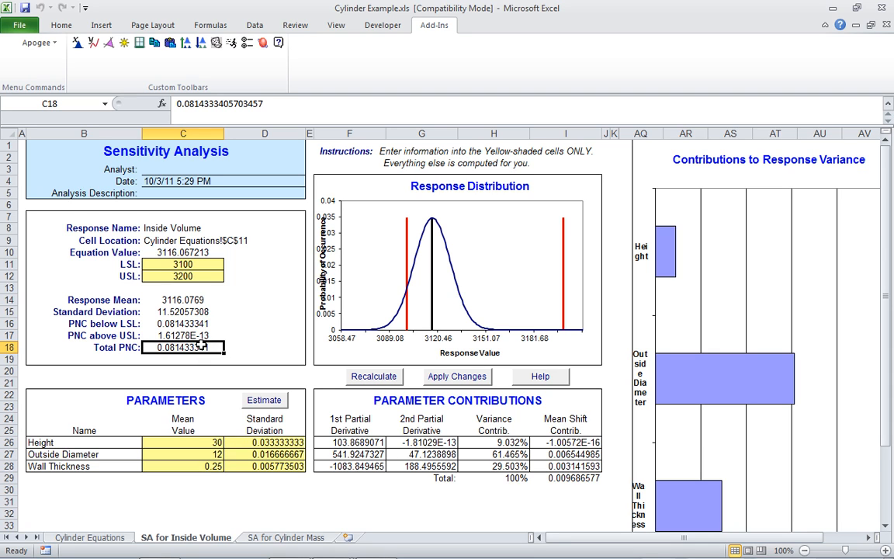
Define Height on the Cylinder Equations sheet as a Continuous parameter with feasible values 25 to 35 and its normal standard deviation linked to I5
click(101, 538)
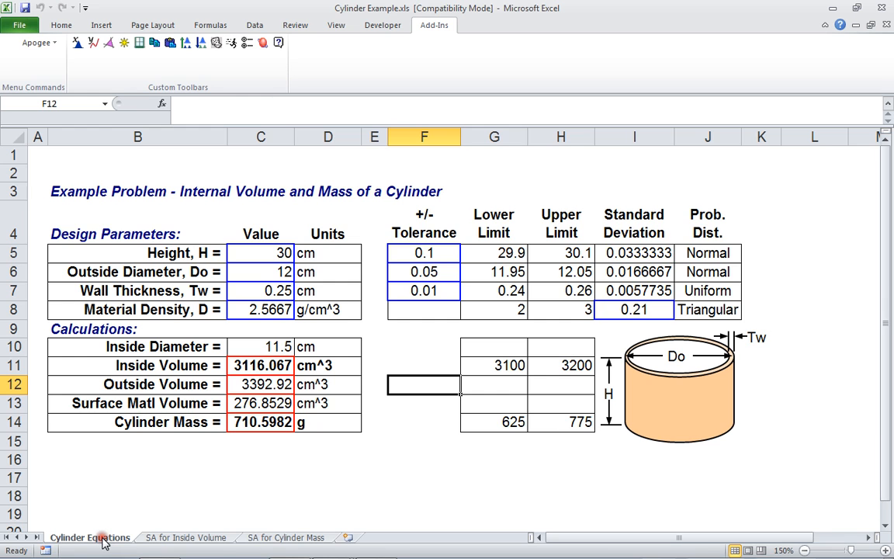
click(283, 253)
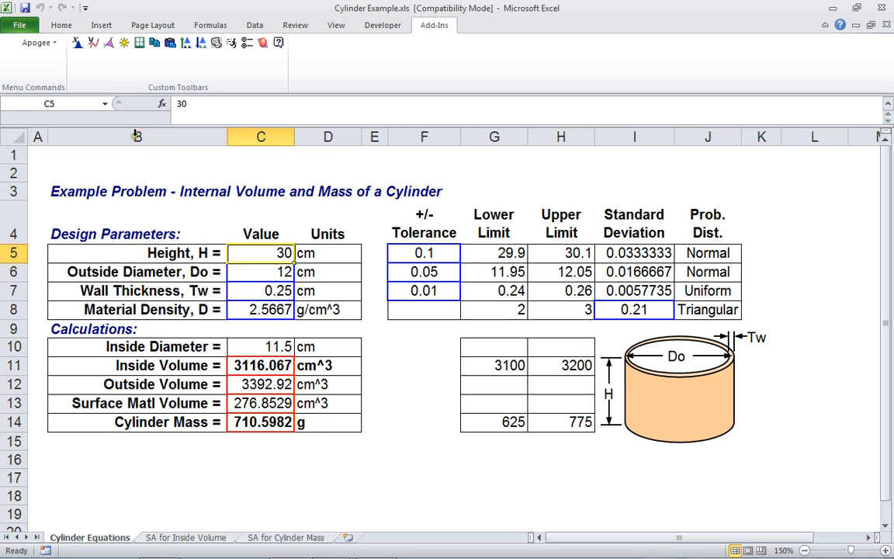
click(77, 43)
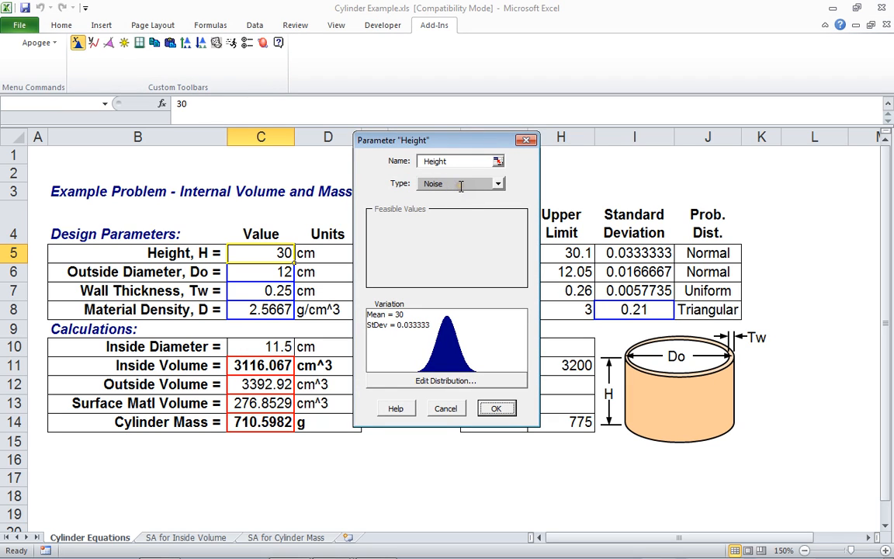
click(499, 184)
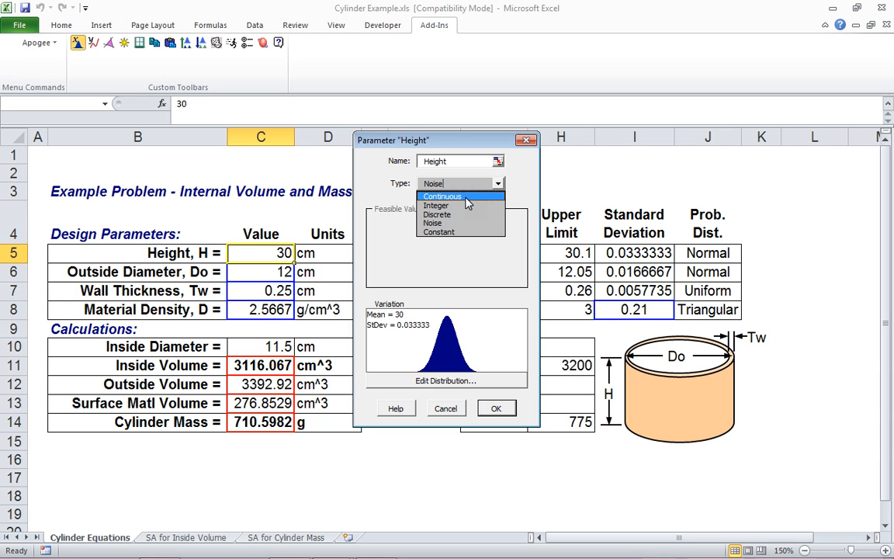
click(465, 198)
drag(468, 145, 577, 138)
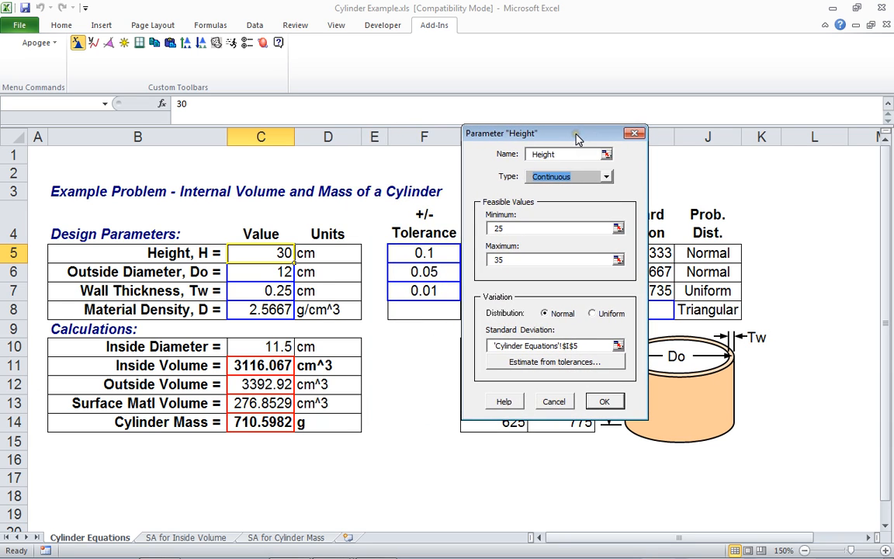
click(514, 228)
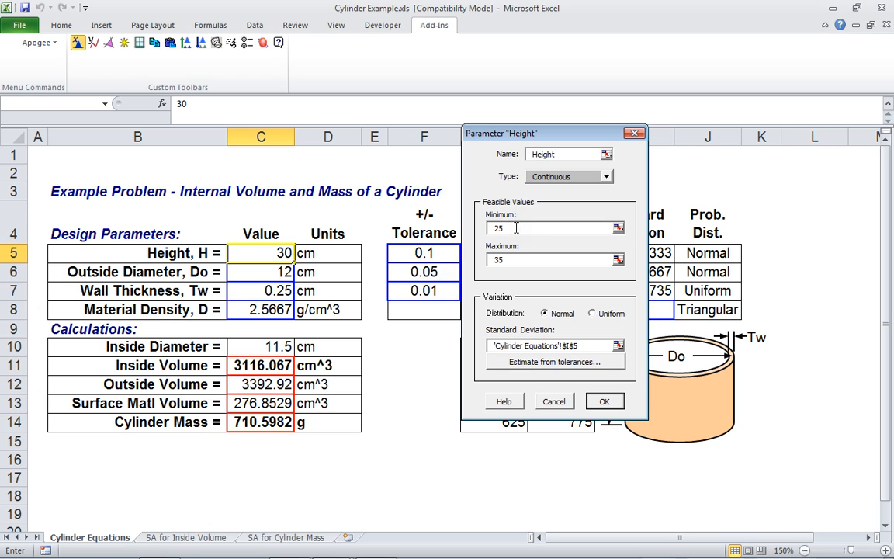
click(512, 259)
click(523, 259)
drag(557, 137, 291, 130)
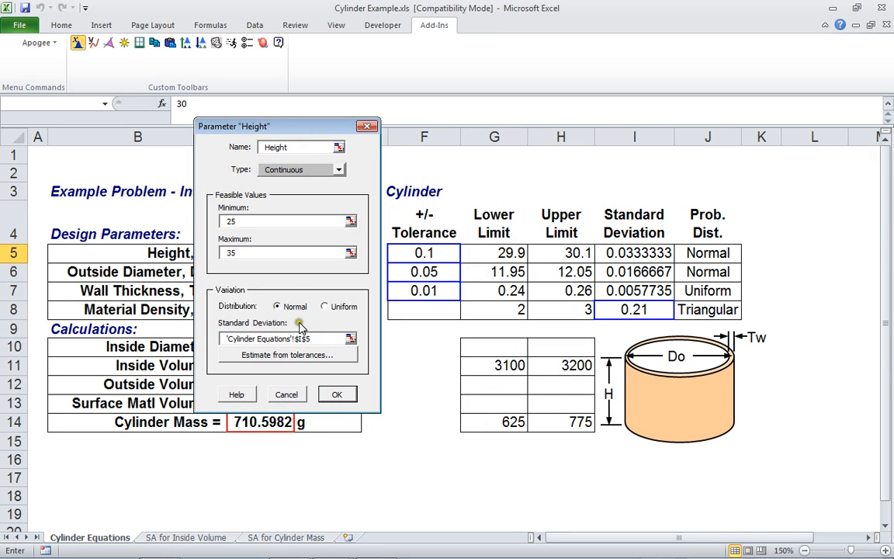
click(316, 340)
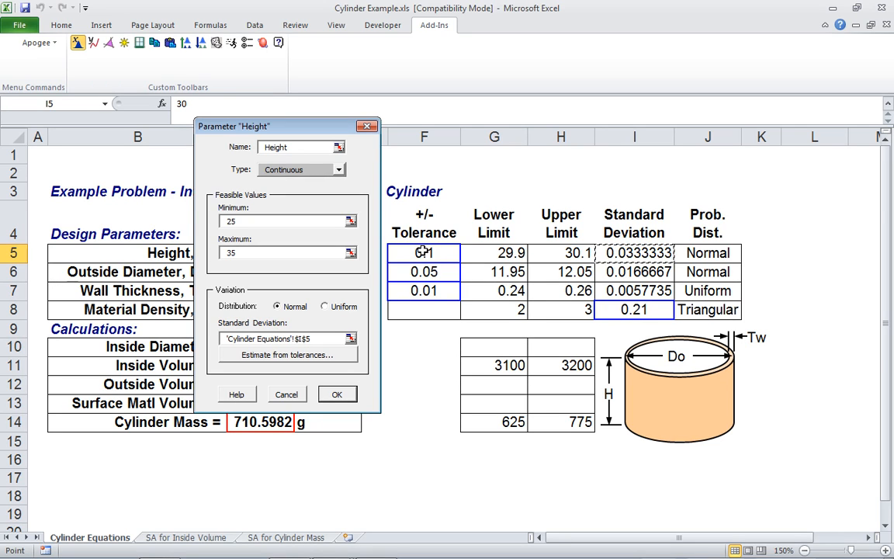
click(337, 394)
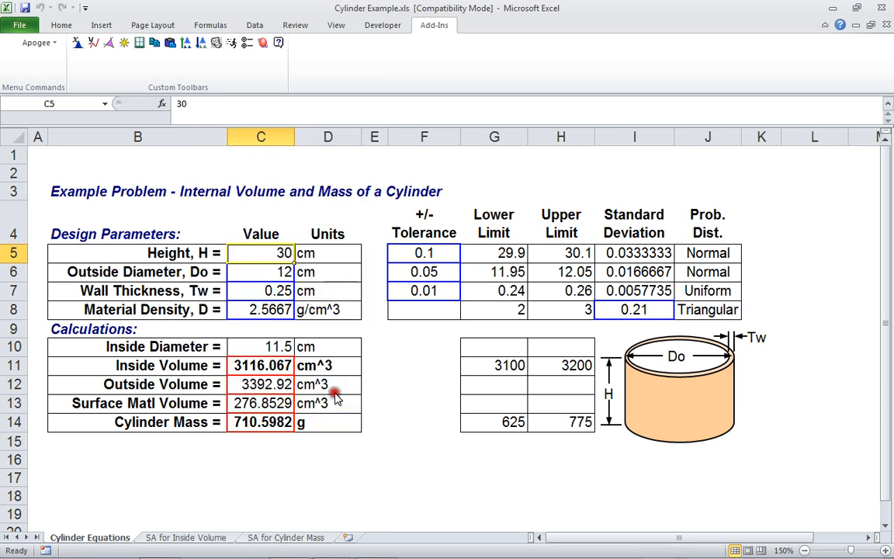
Define Outside Diameter as a Continuous parameter with feasible values 10 to 15 and its normal standard deviation linked to I6
click(234, 271)
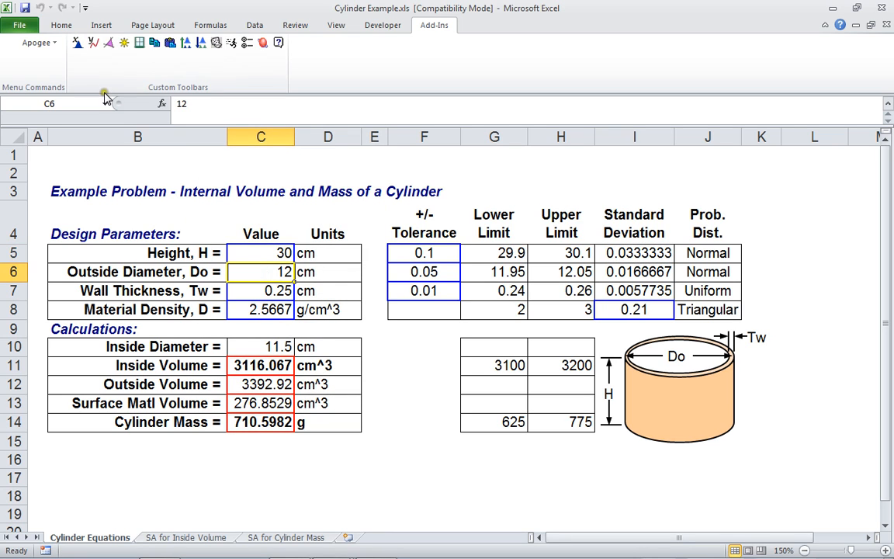
click(77, 42)
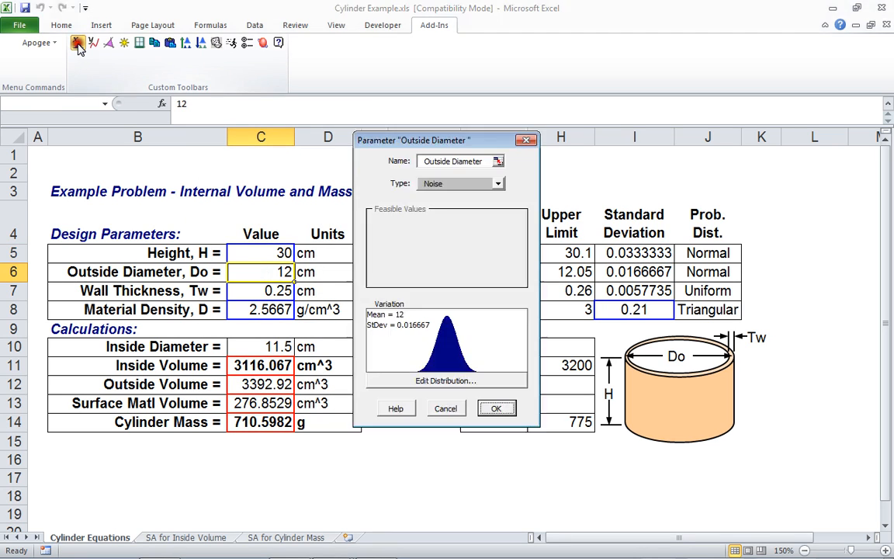
click(497, 183)
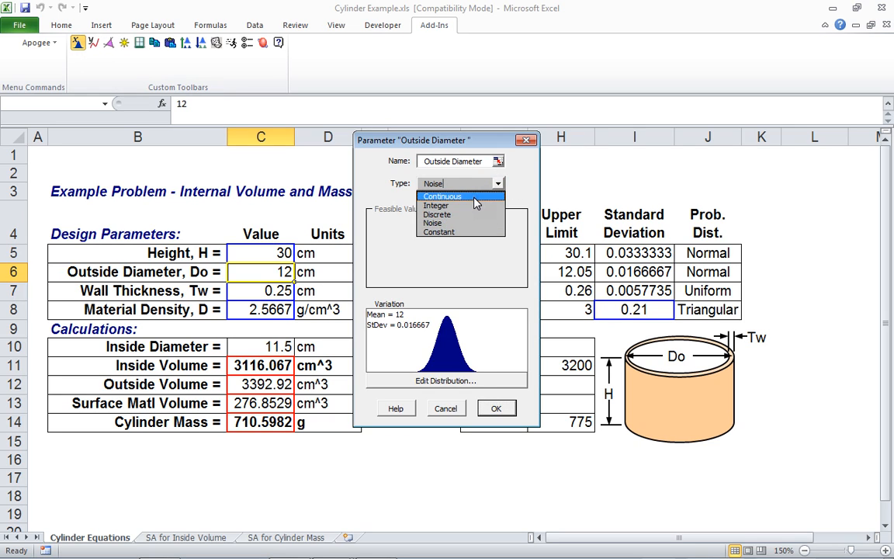
click(474, 196)
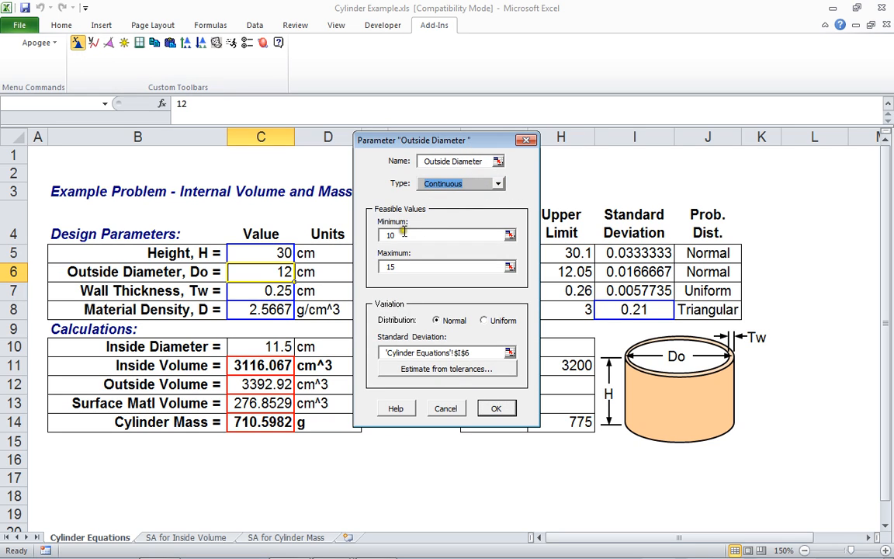
click(409, 267)
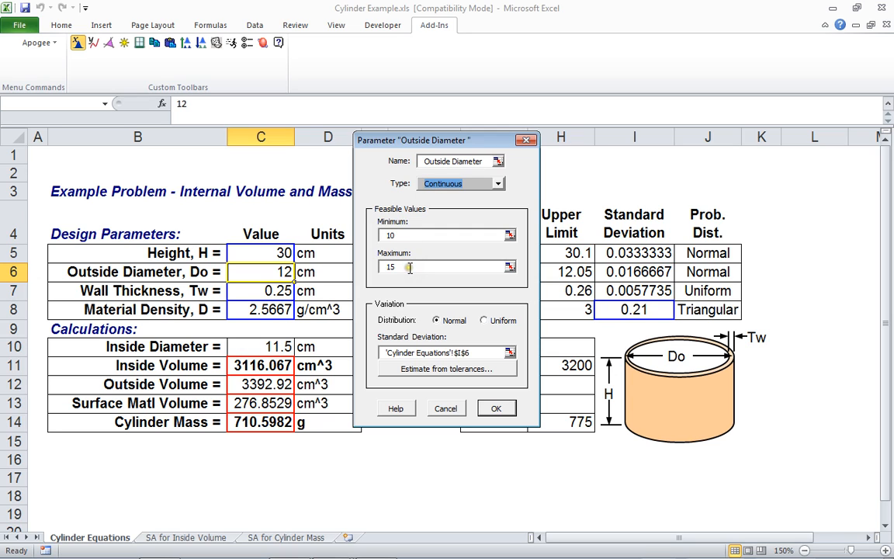
click(482, 352)
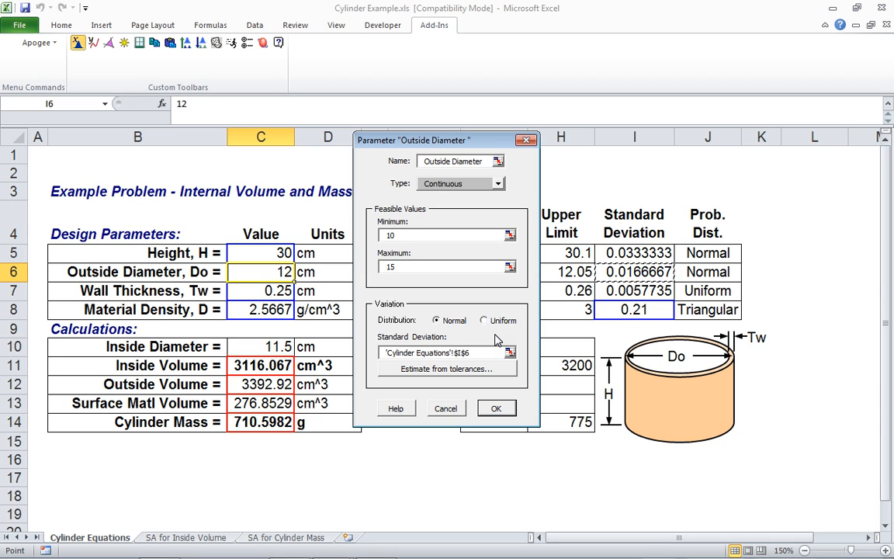
click(499, 417)
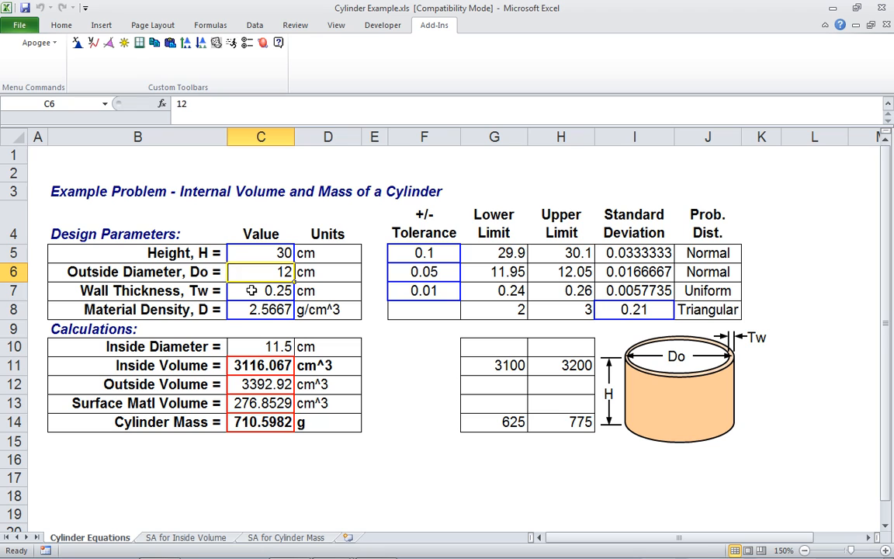
Define Wall Thickness as a Continuous parameter with feasible values 0.15 to 0.35 and its normal standard deviation linked to I7
click(252, 290)
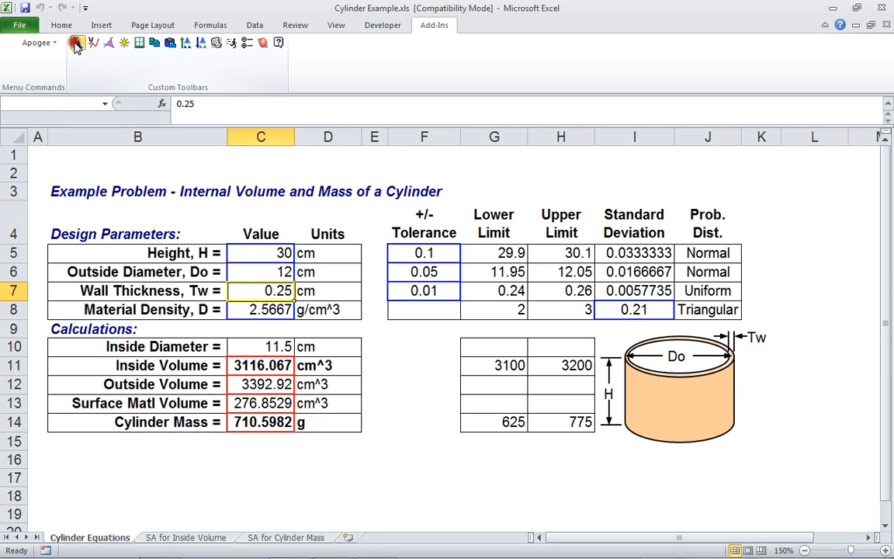
click(77, 42)
click(454, 183)
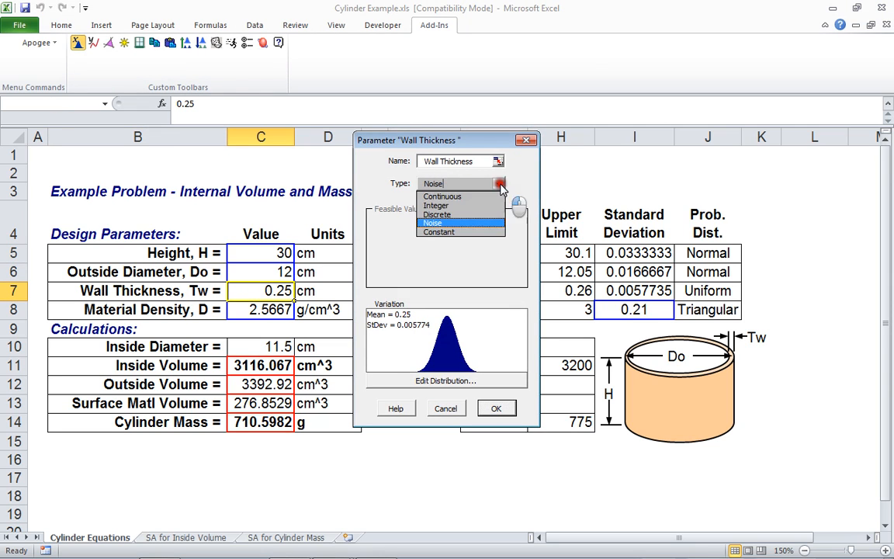
click(458, 196)
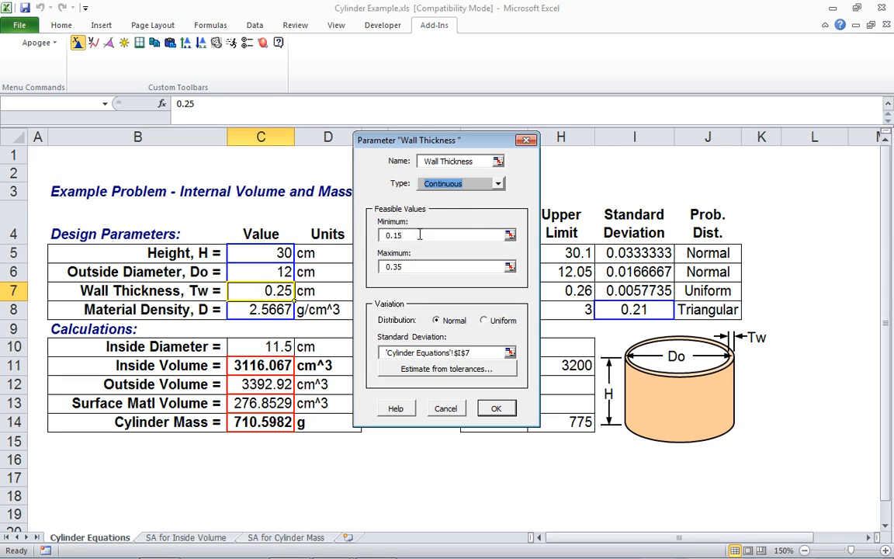
click(415, 267)
click(486, 353)
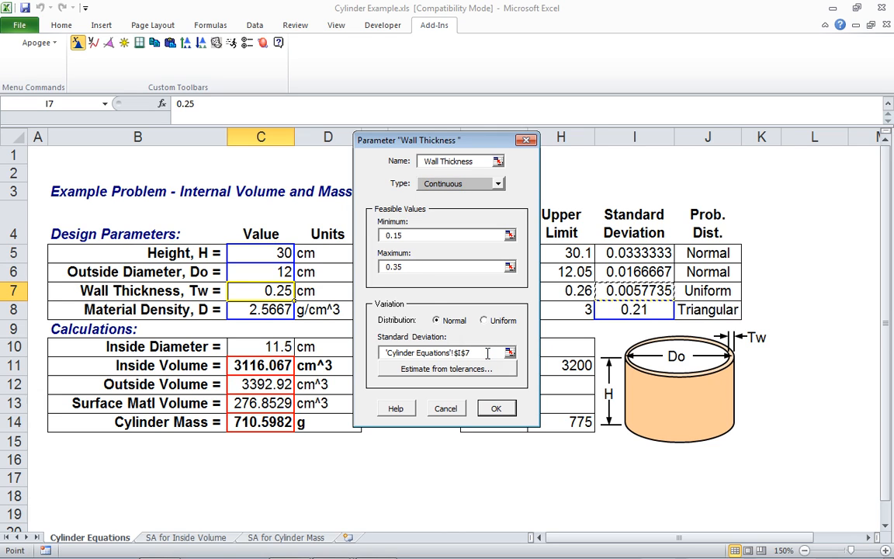
click(489, 410)
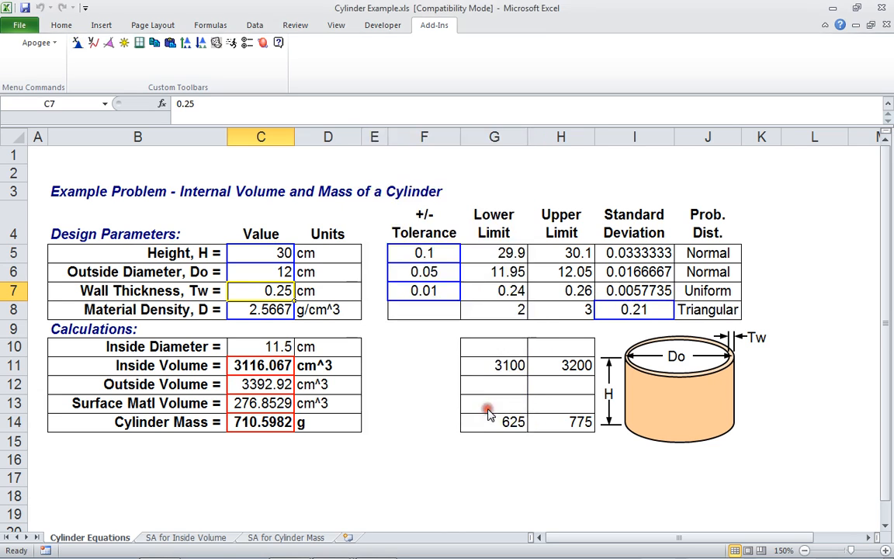
Review Material Density's Noise parameter definition and the mean and standard deviation cell references of its distribution, accepting the settings
click(262, 310)
click(77, 42)
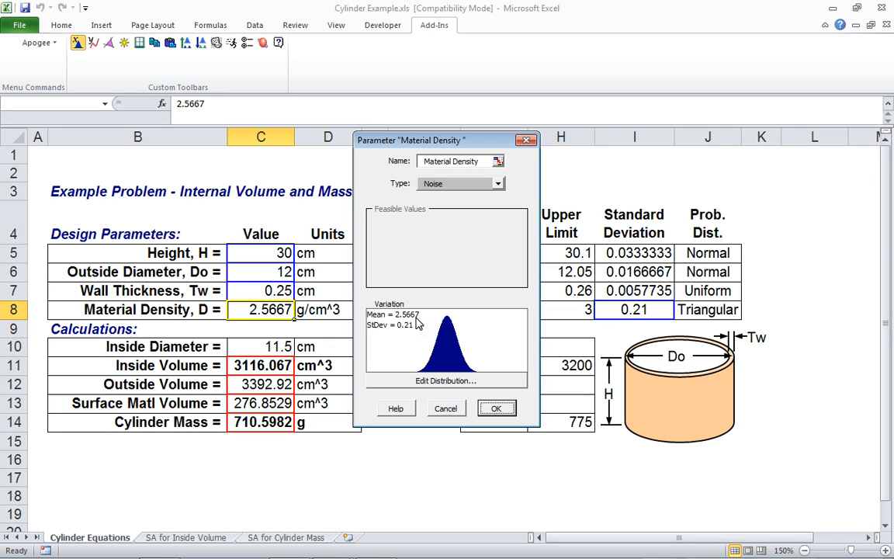
double_click(405, 326)
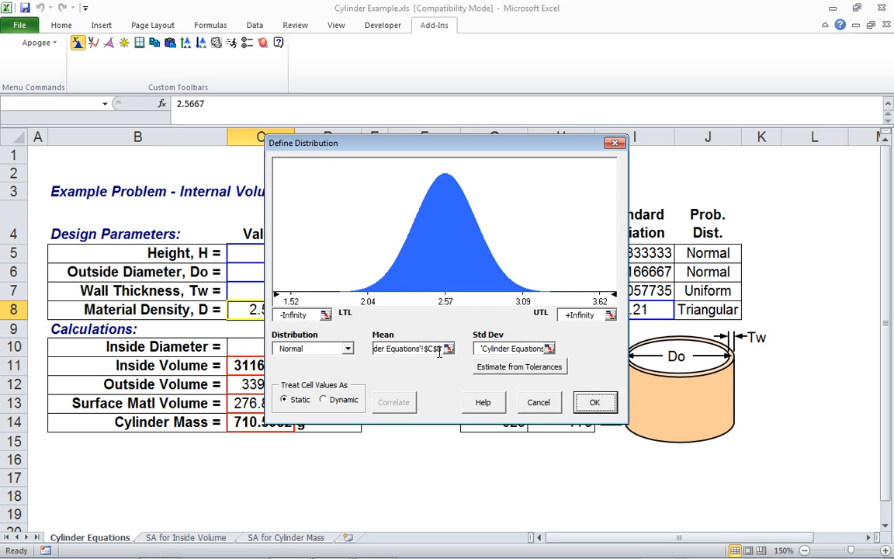
click(593, 402)
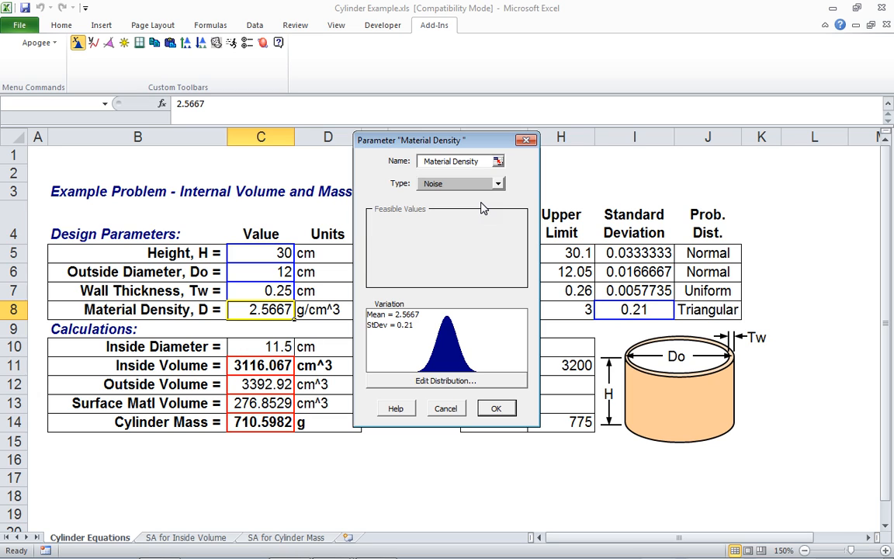
click(447, 379)
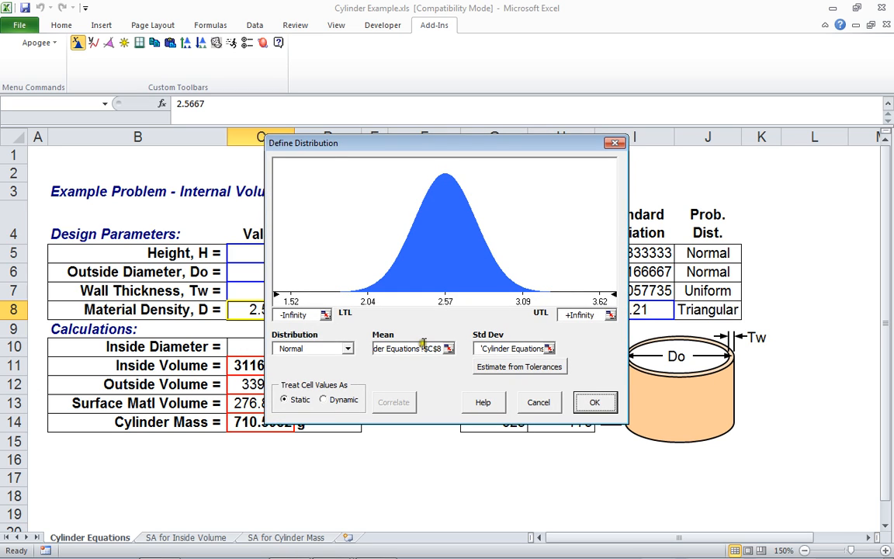
click(423, 348)
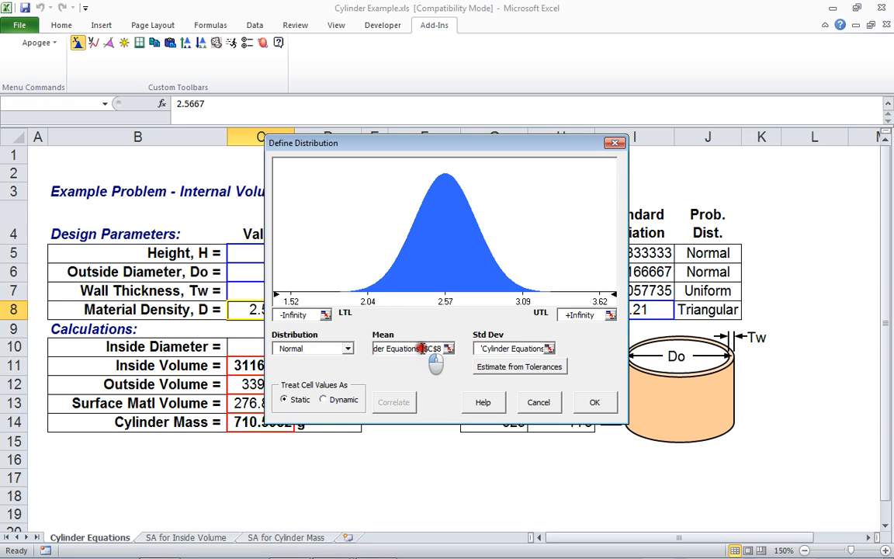
click(524, 349)
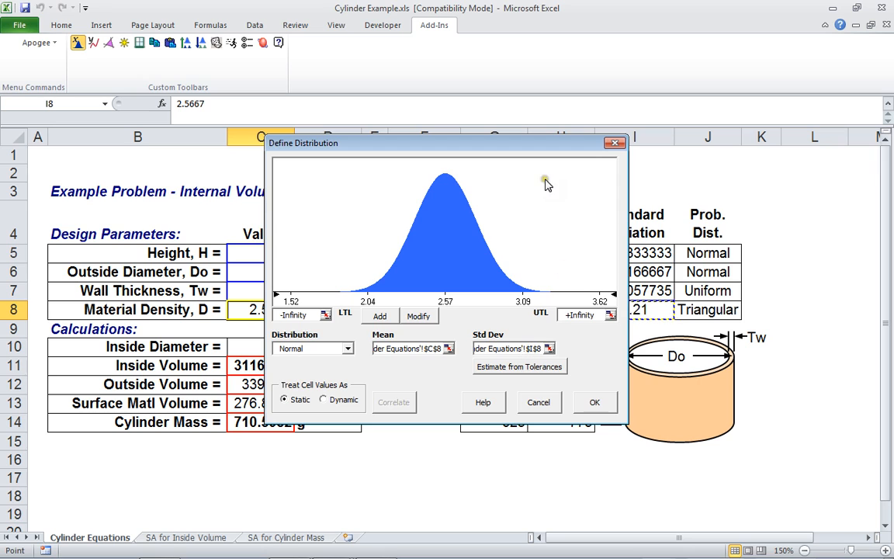
drag(535, 147, 463, 148)
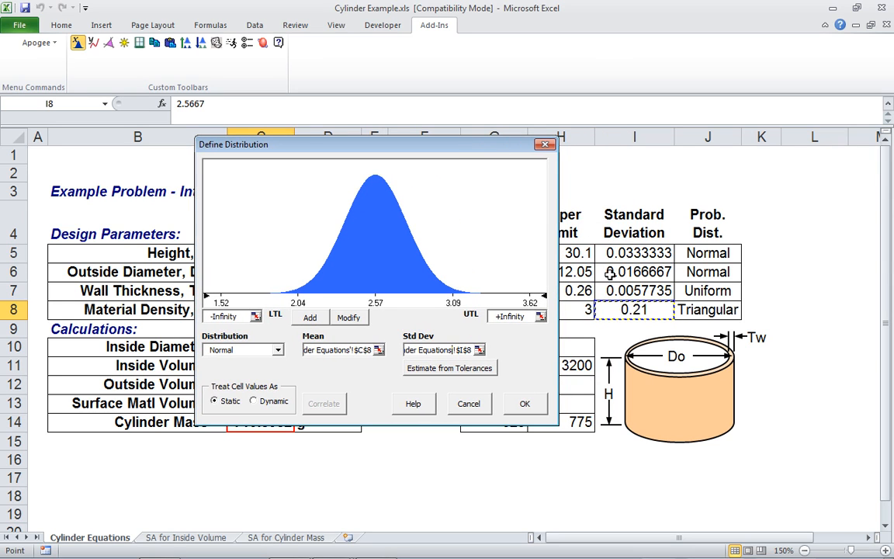
click(523, 403)
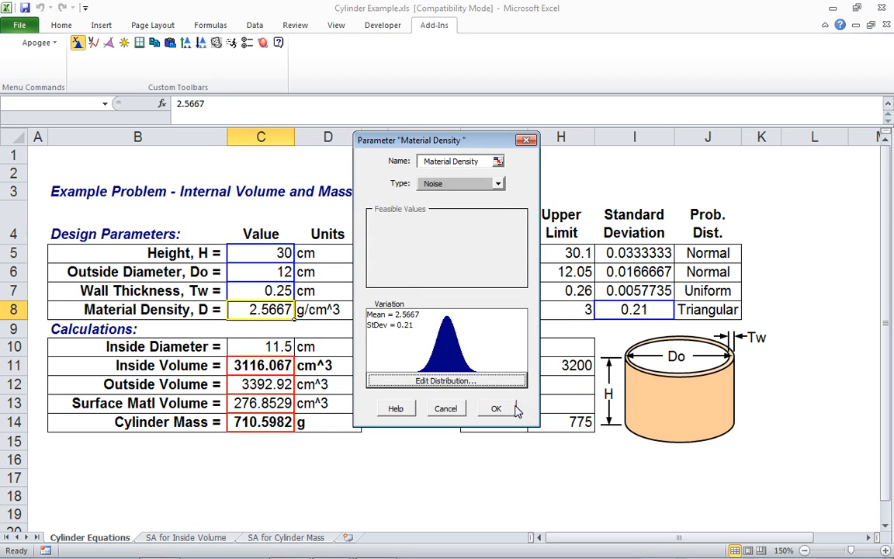
click(496, 408)
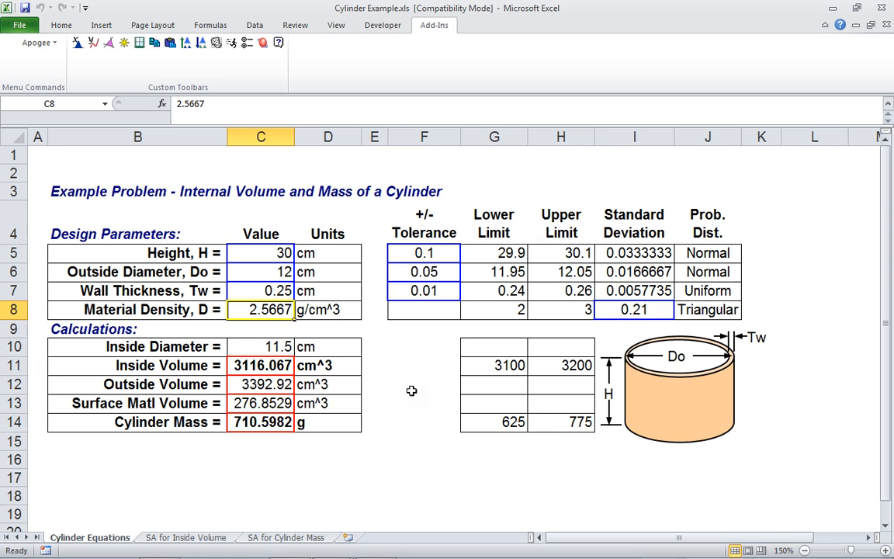
Review the Height Tol parameter in F5, checking its type, feasible minimum and maximum, and standard deviation
drag(265, 250, 265, 311)
click(436, 253)
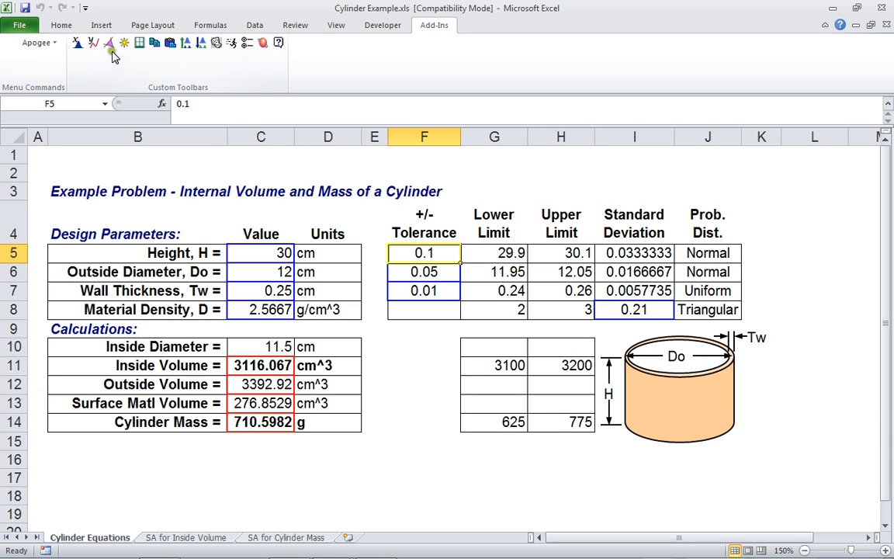
click(76, 42)
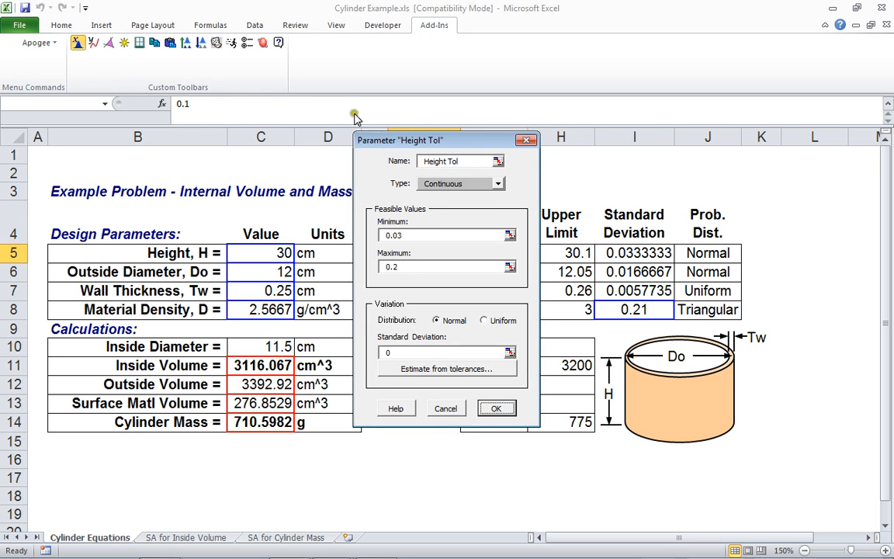
drag(367, 141, 171, 138)
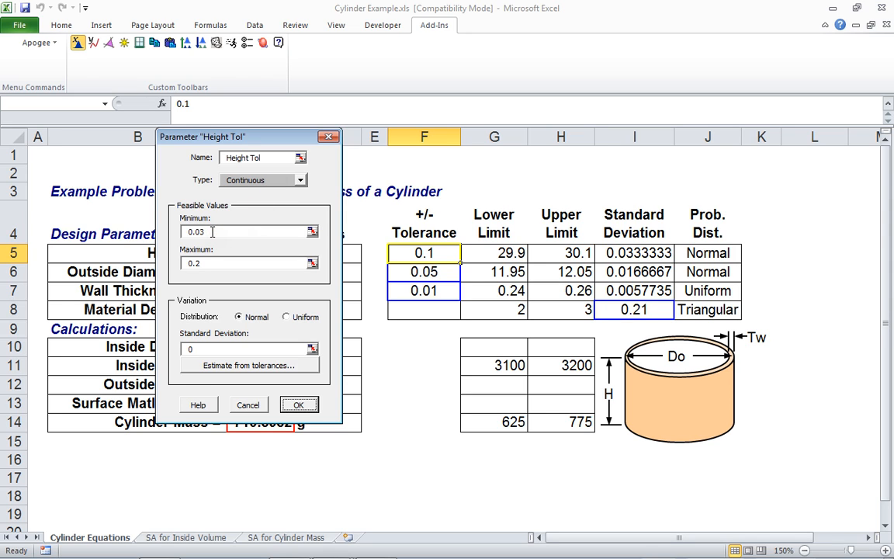
click(205, 262)
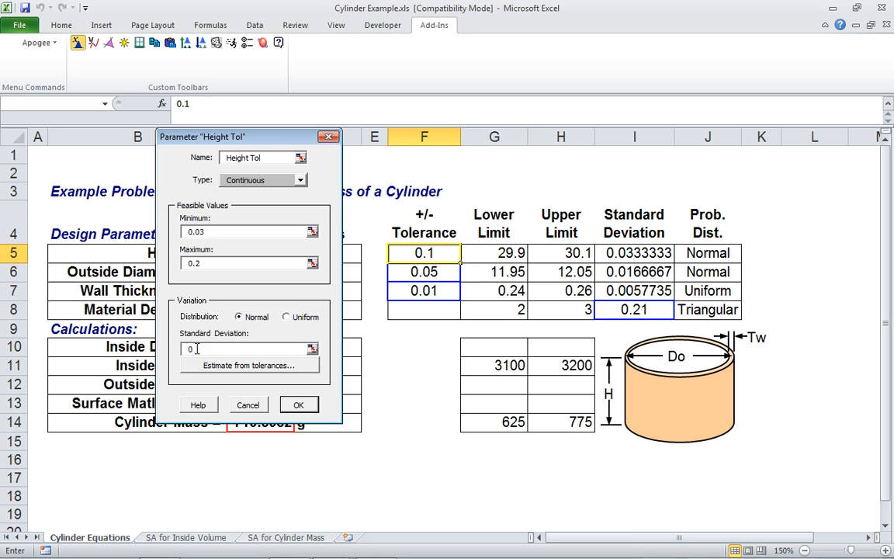
click(298, 404)
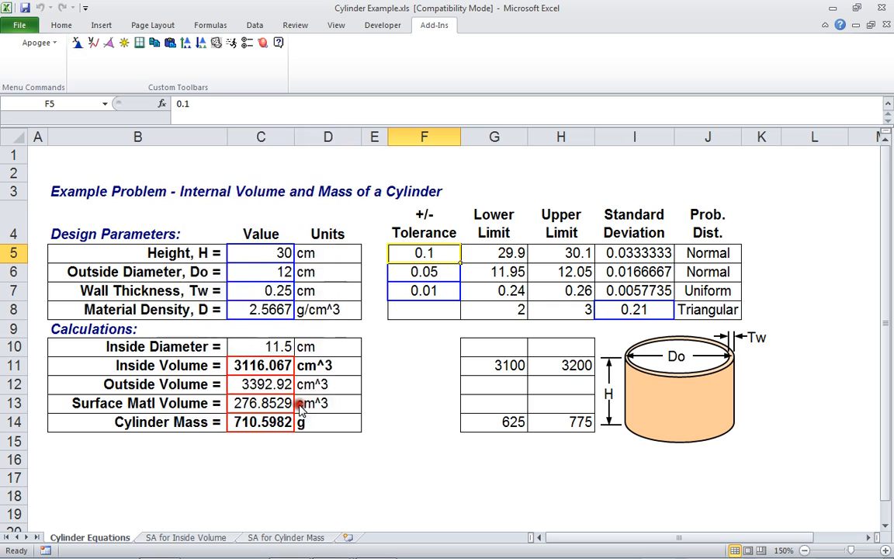
Check the type, feasible values and standard deviation of the Outside Diameter Tol parameter in F6
click(409, 280)
click(80, 44)
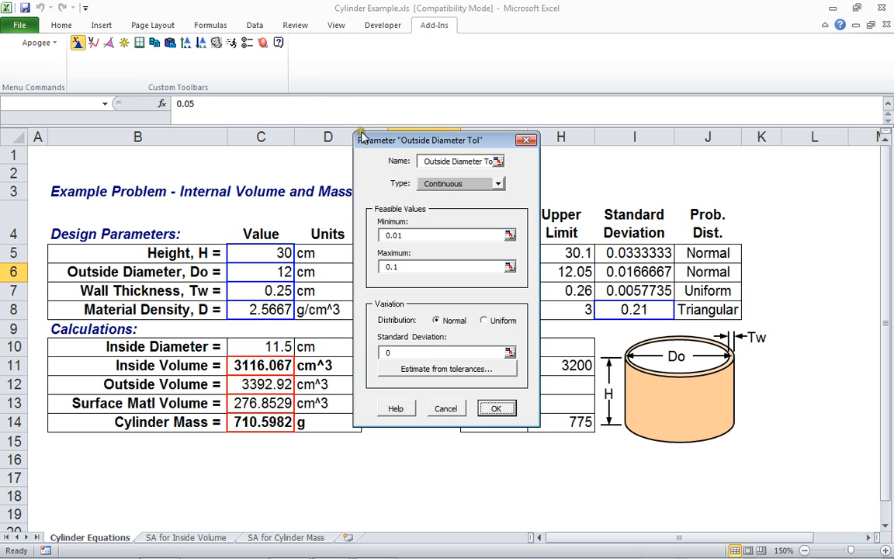
drag(361, 139, 202, 145)
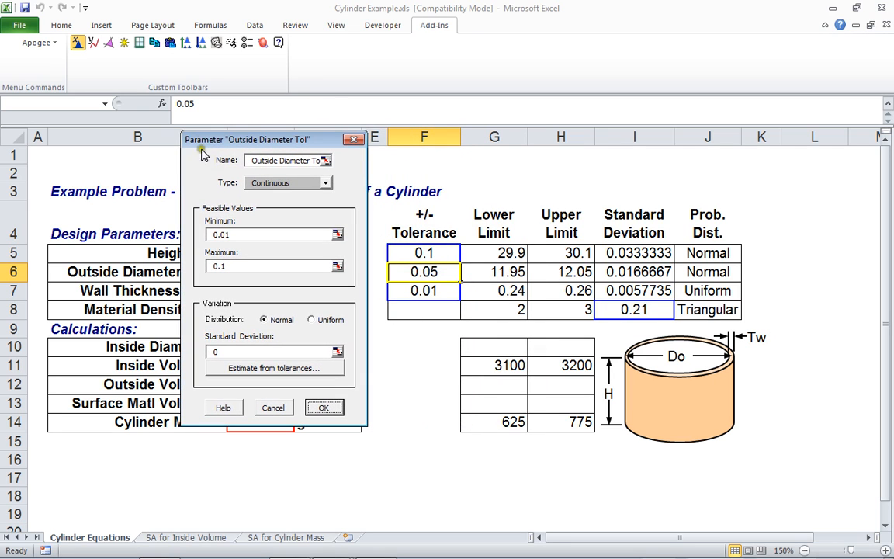
click(225, 233)
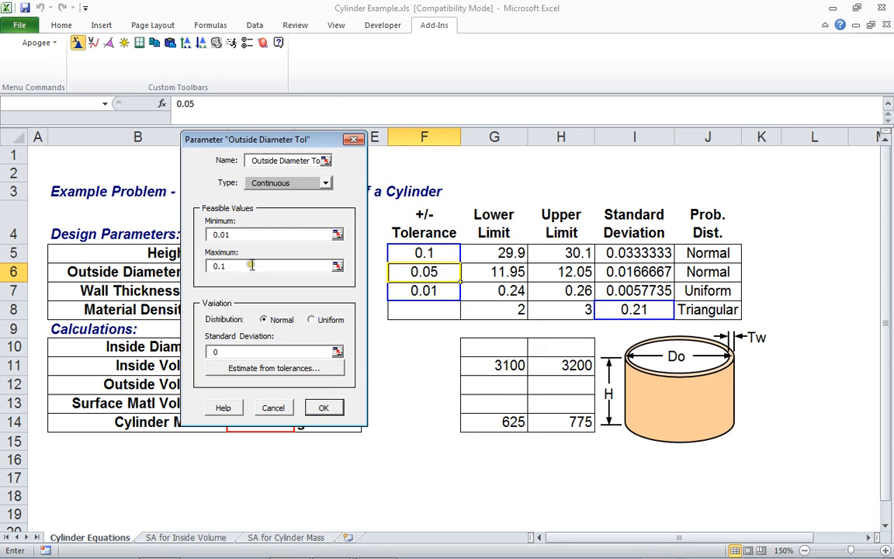
click(321, 408)
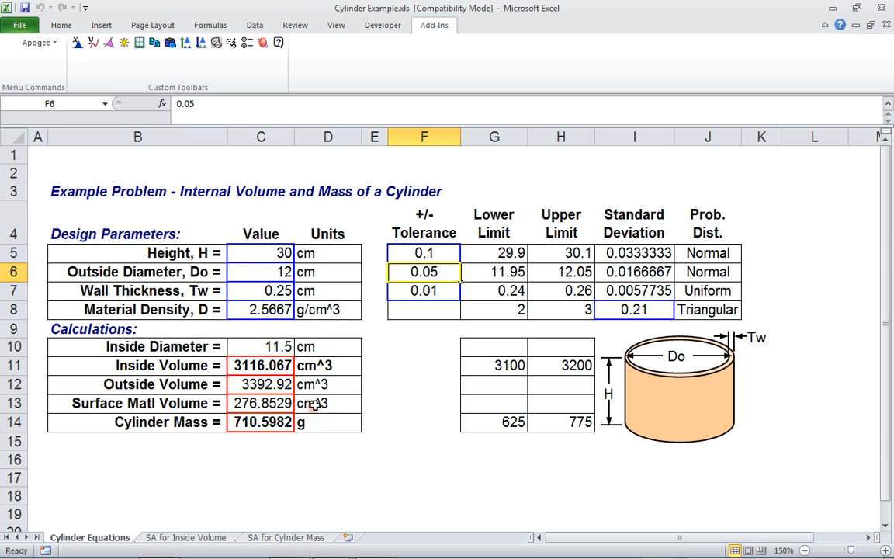
Check the type and feasible range of the Wall Thickness Tol parameter in F7
click(412, 290)
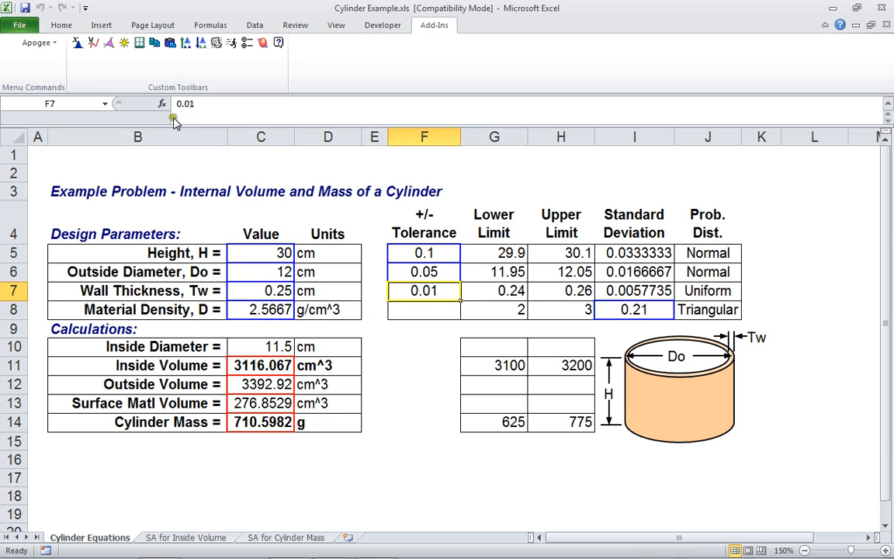
click(77, 43)
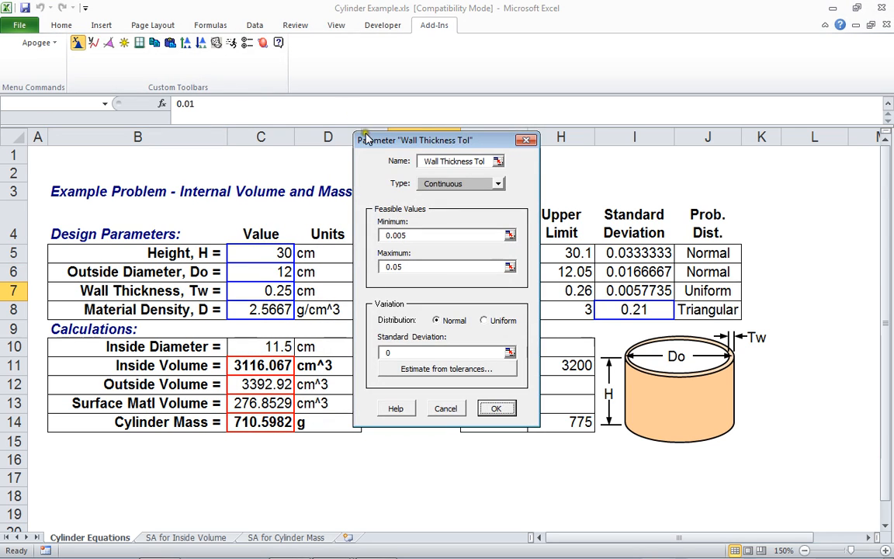
drag(365, 136, 167, 145)
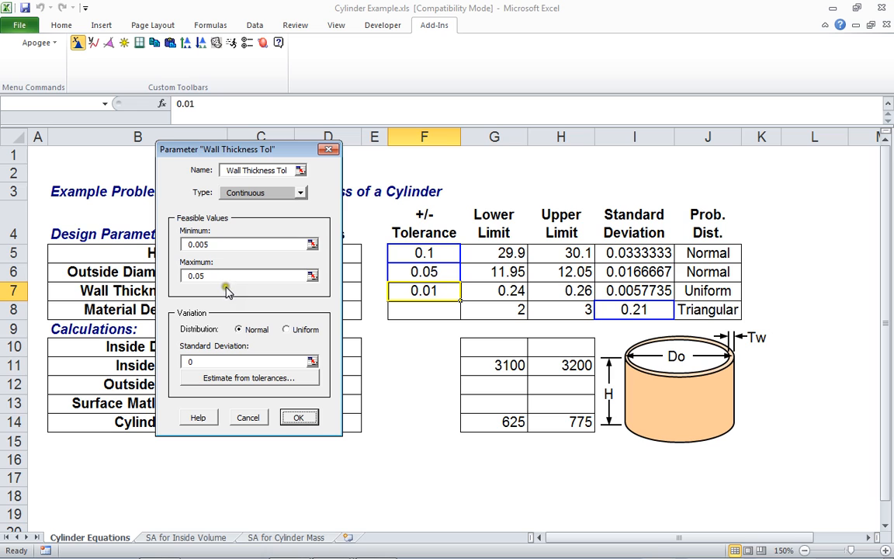
click(298, 418)
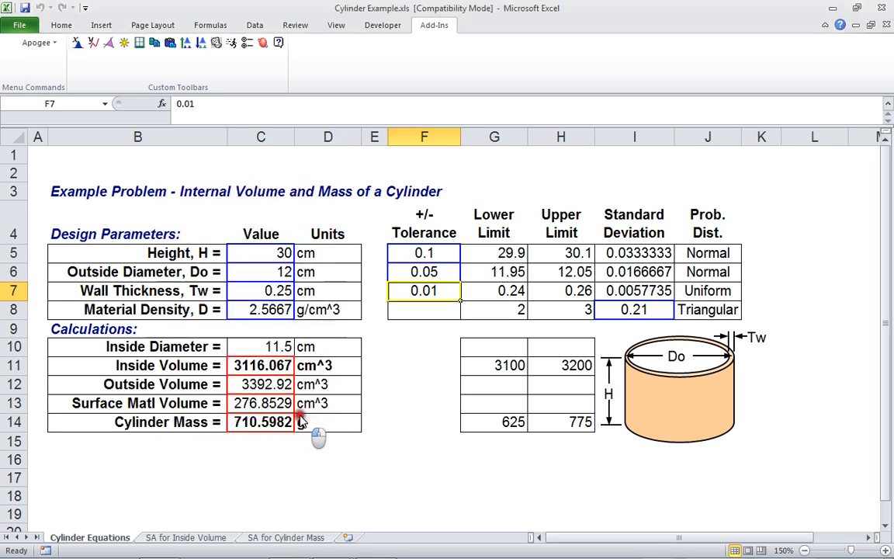
Review the Matl Density SD parameter in I8, including its type and feasible minimum and maximum
click(623, 310)
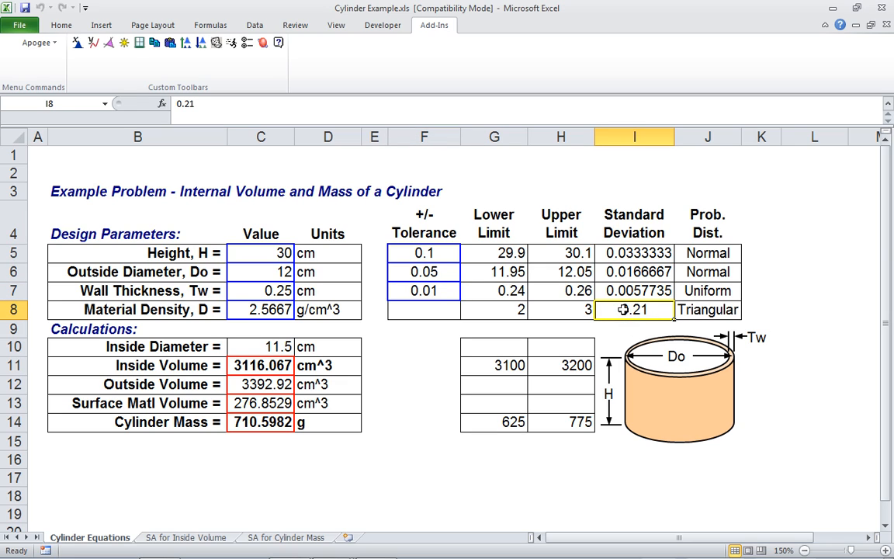
click(77, 42)
drag(373, 144, 161, 128)
click(202, 220)
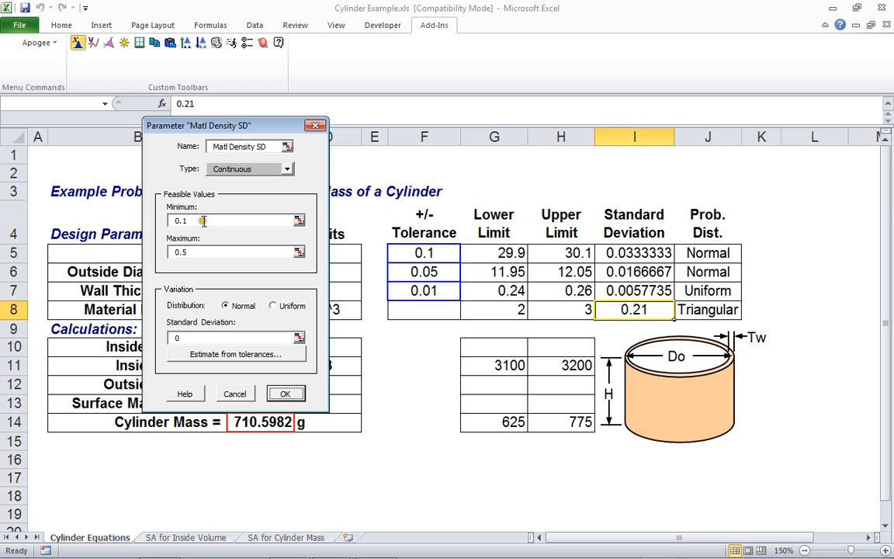
click(201, 250)
click(284, 393)
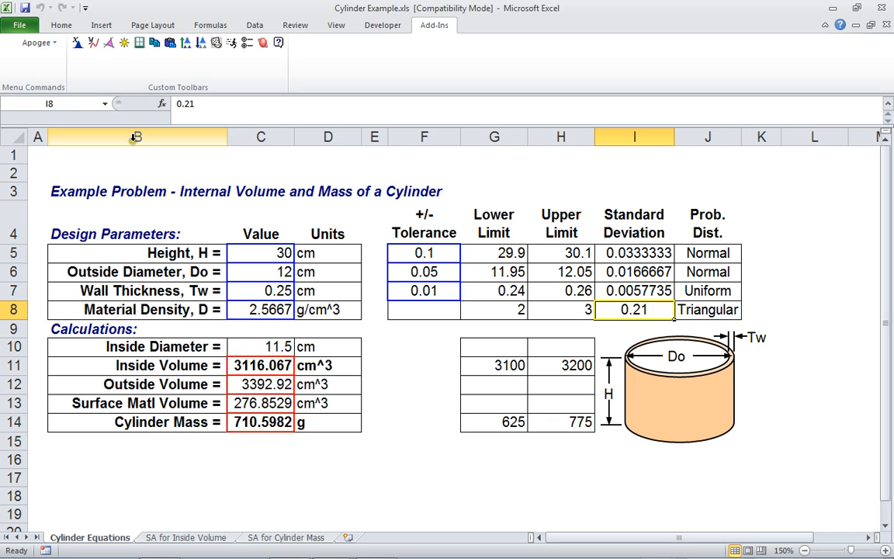
Review the parameters and responses in the Formulation Editor, widening the Name column in each list to show full names
click(140, 45)
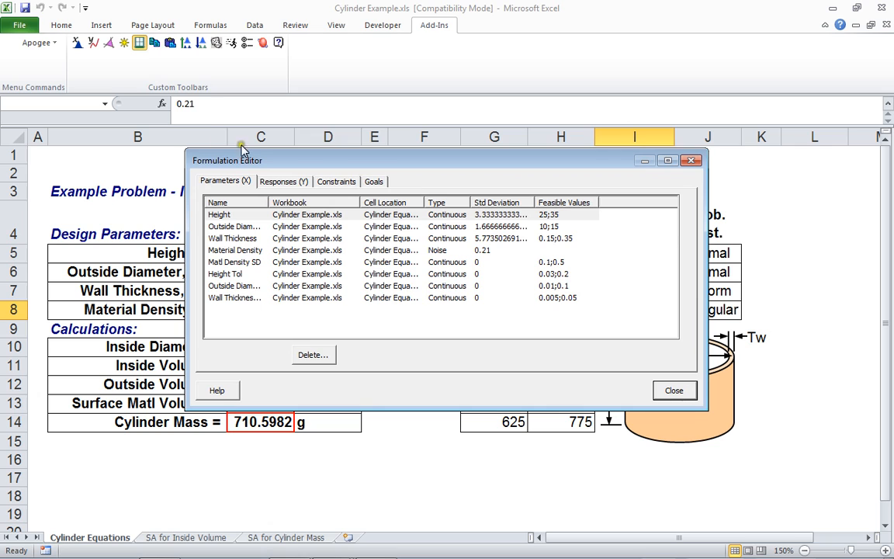
drag(269, 202, 295, 203)
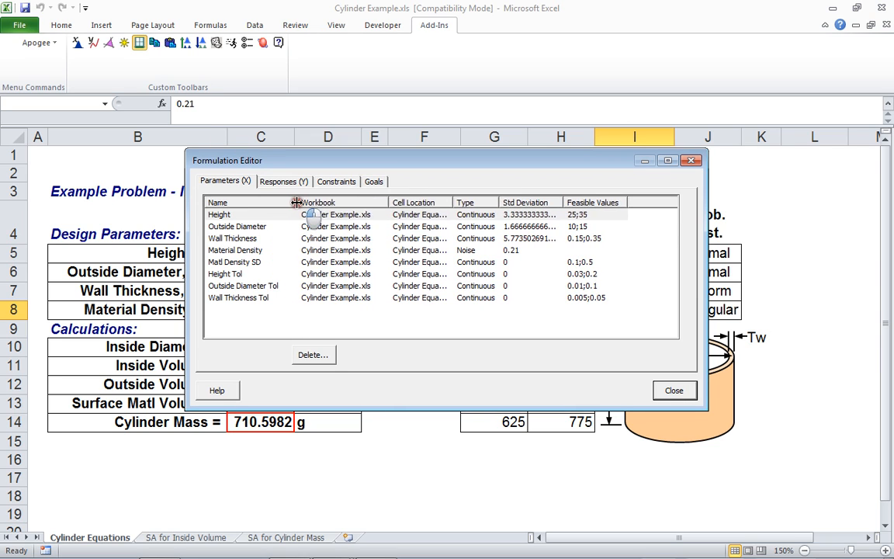
click(280, 215)
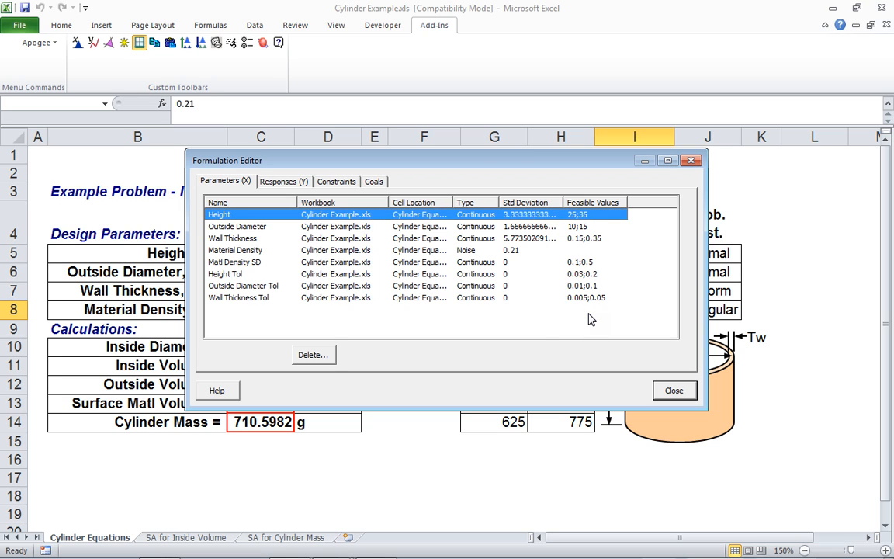
click(288, 183)
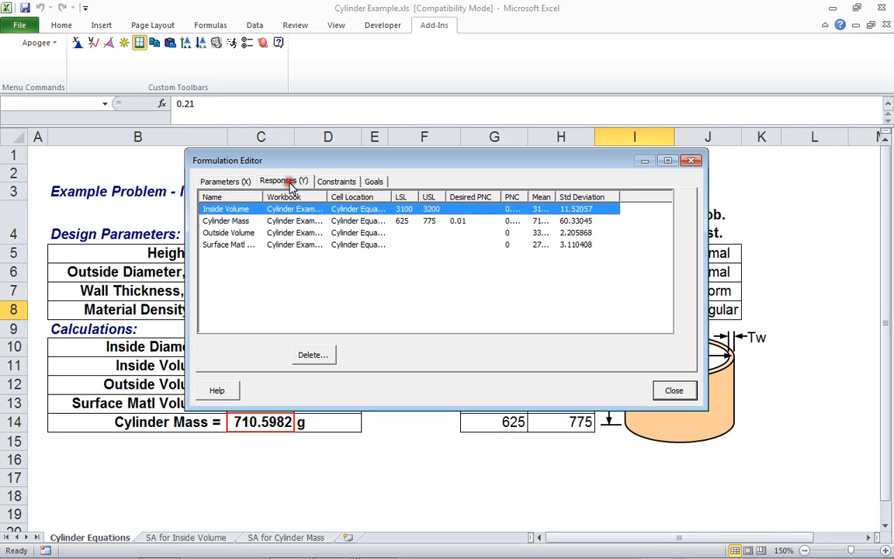
drag(263, 197, 291, 197)
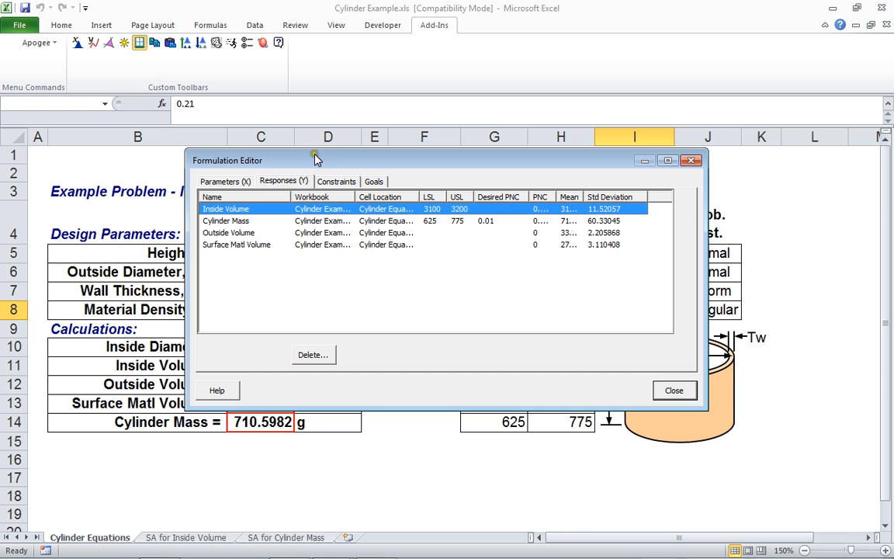
Examine the Cylinder Mass, Outside Volume and Surface Matl Volume responses and their specification limits in the Formulation Editor
drag(317, 159, 363, 142)
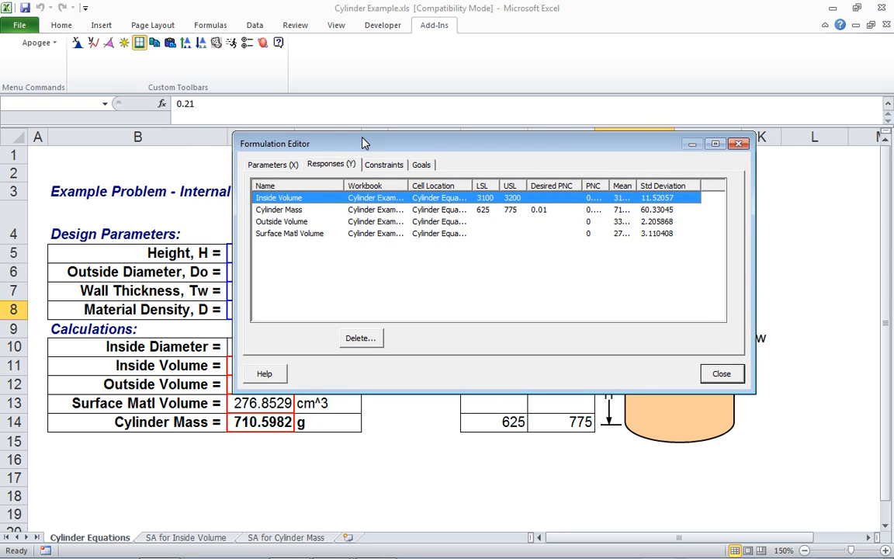
click(282, 210)
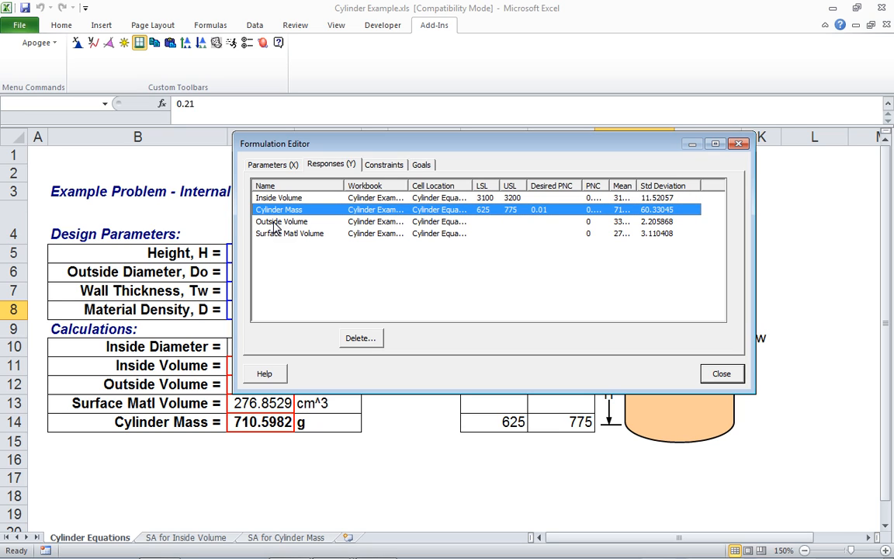
click(275, 223)
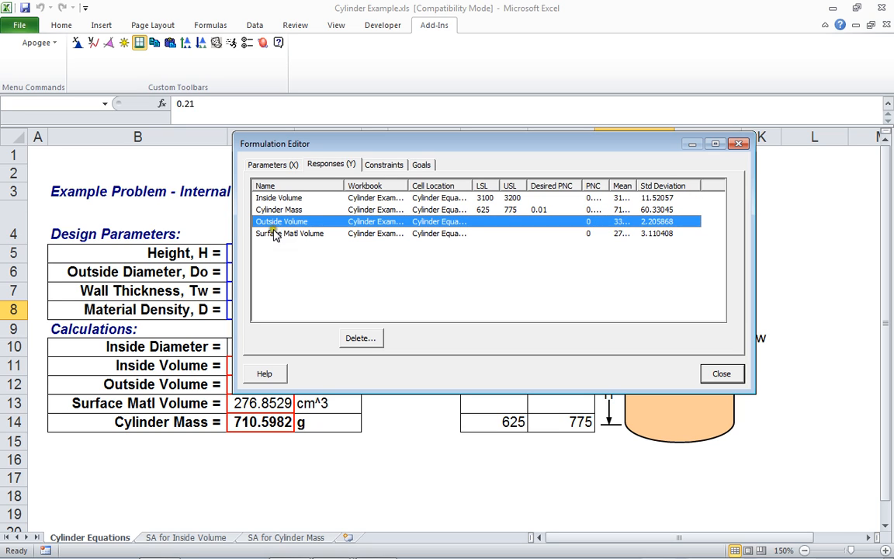
click(278, 234)
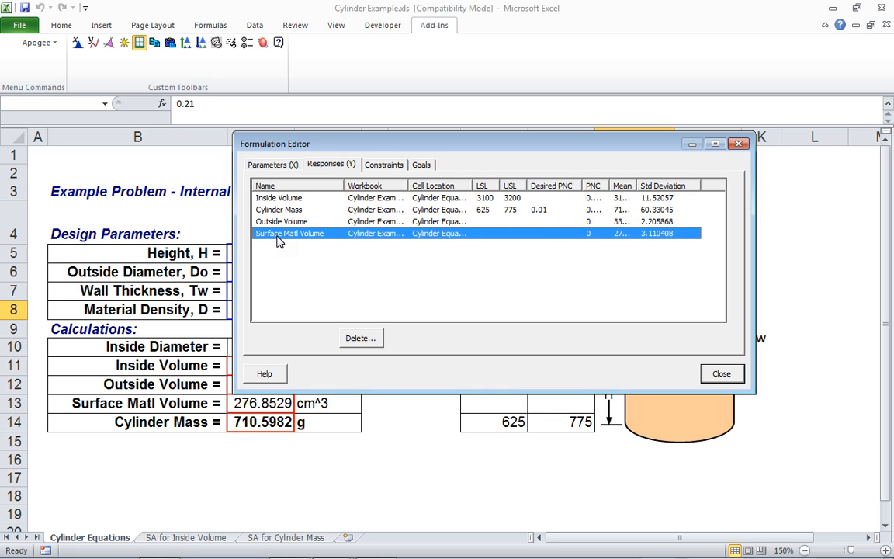
Review the aspect, operator and requirement of all four constraints, widening the Name column to show the full names
click(388, 165)
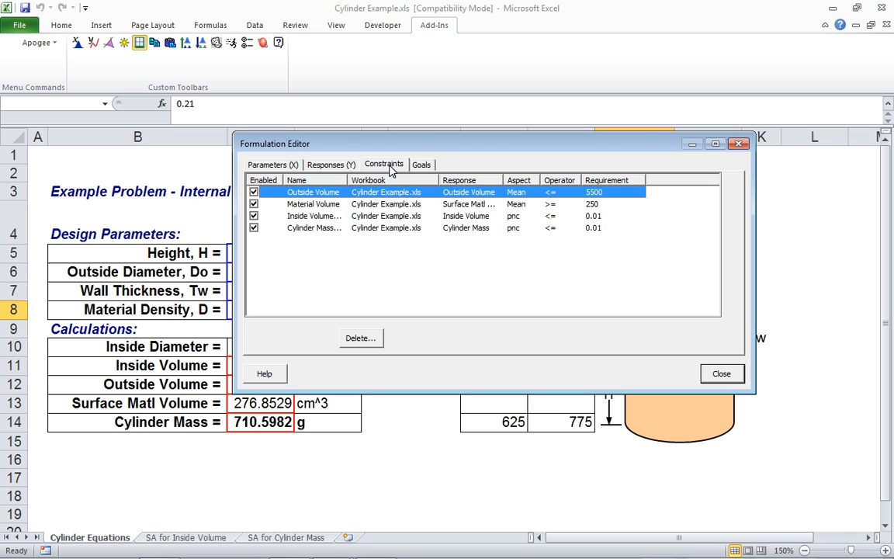
drag(348, 180, 381, 180)
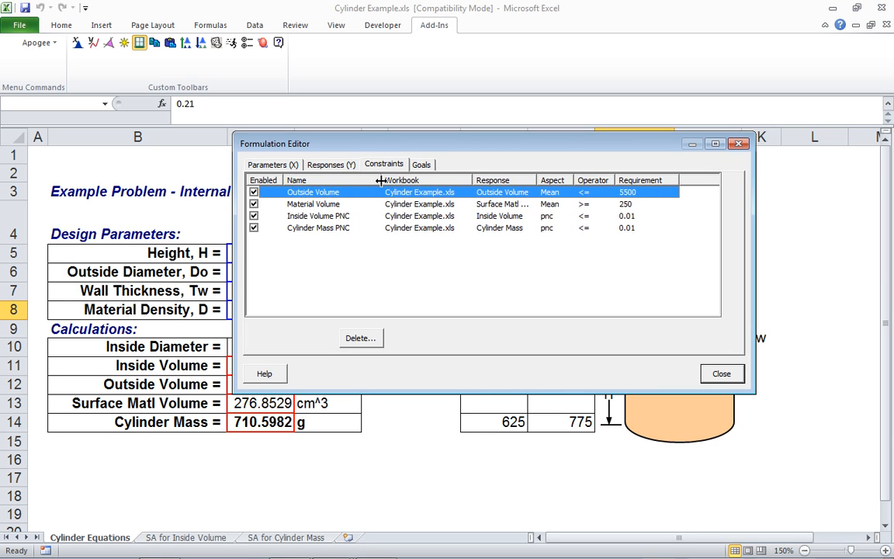
click(312, 217)
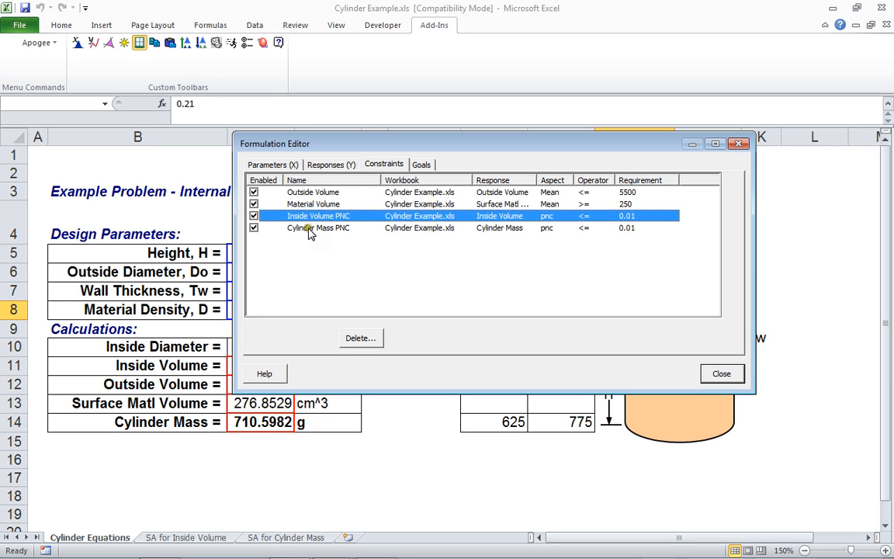
click(311, 230)
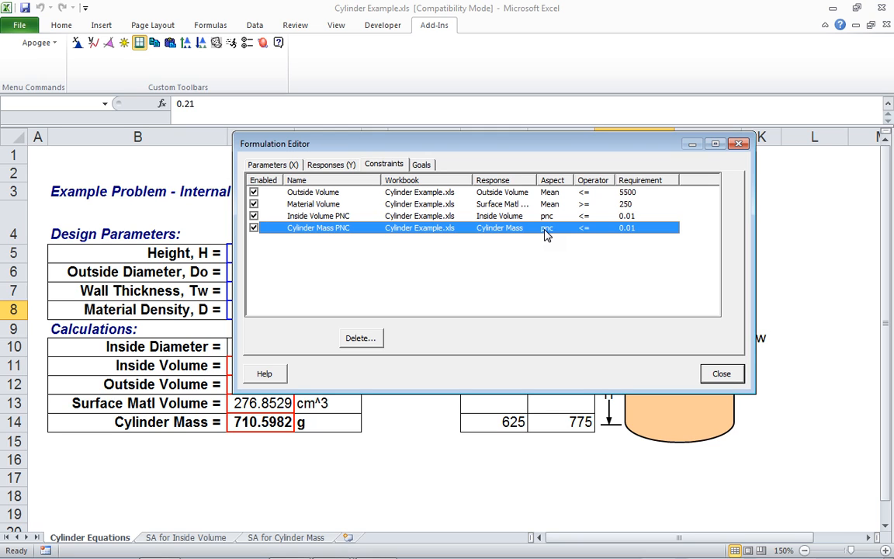
click(329, 194)
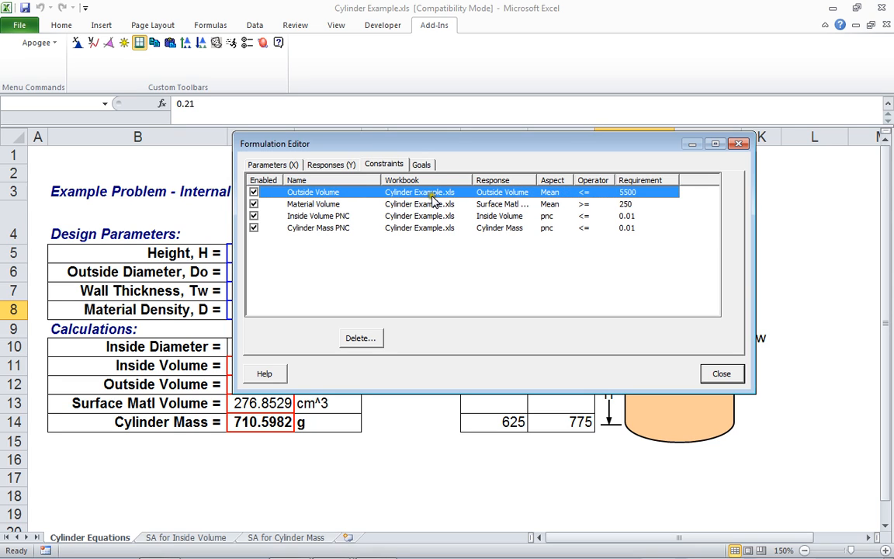
click(313, 203)
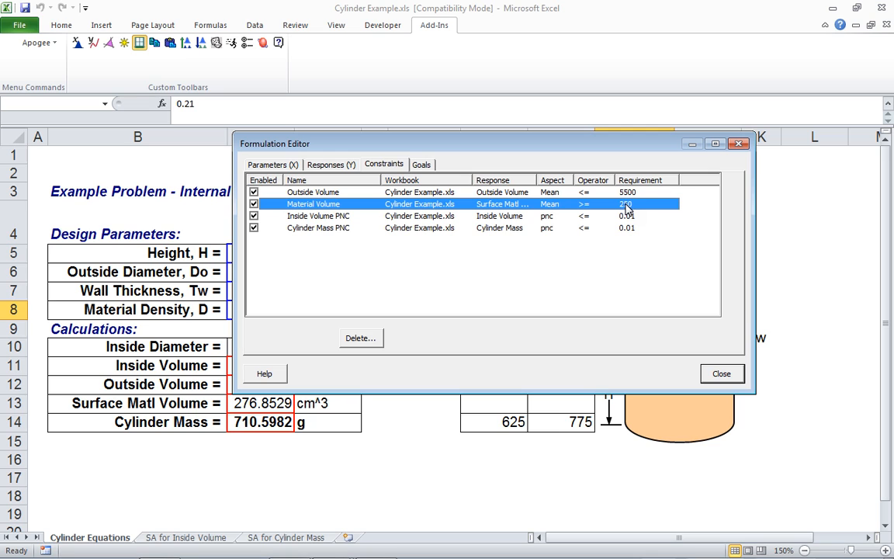
Review the targets and priorities of the Inside Volume and Cylinder Mass PNC goals with the Name column widened, and close the Formulation Editor
click(420, 167)
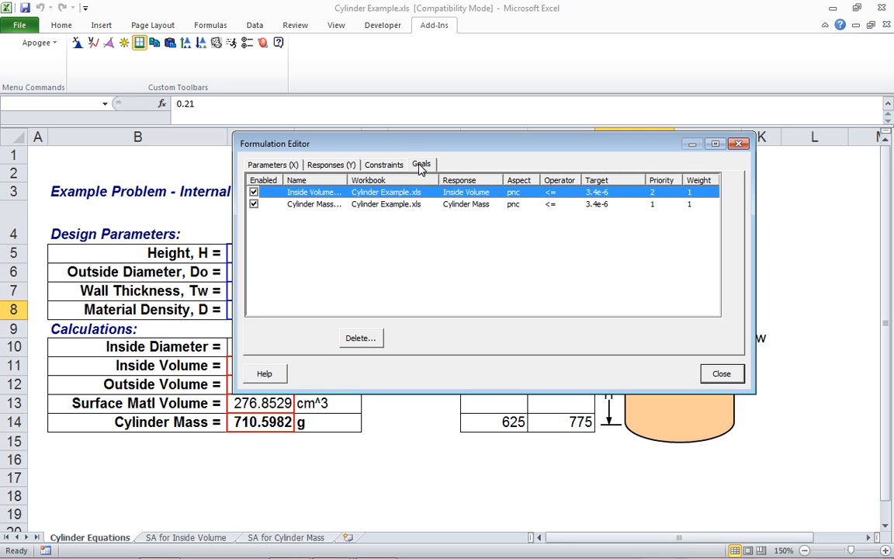
drag(348, 180, 372, 180)
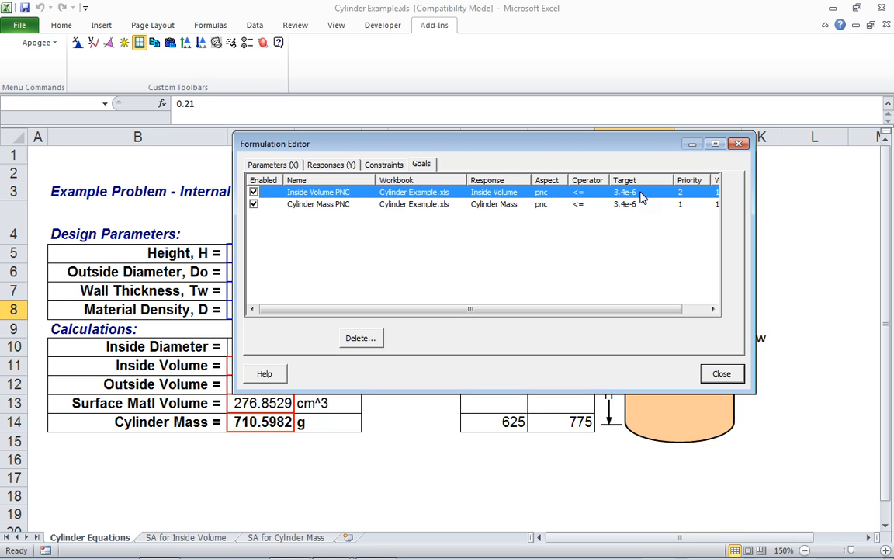
click(339, 206)
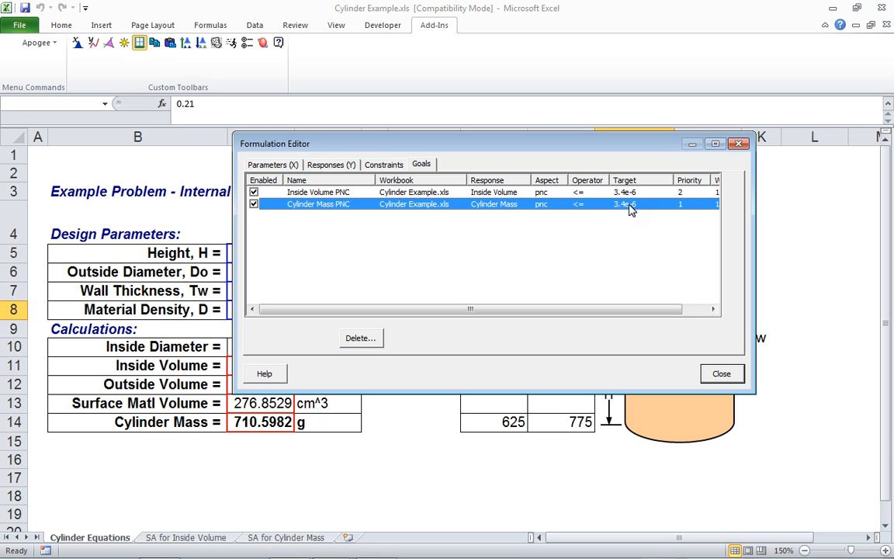
click(721, 374)
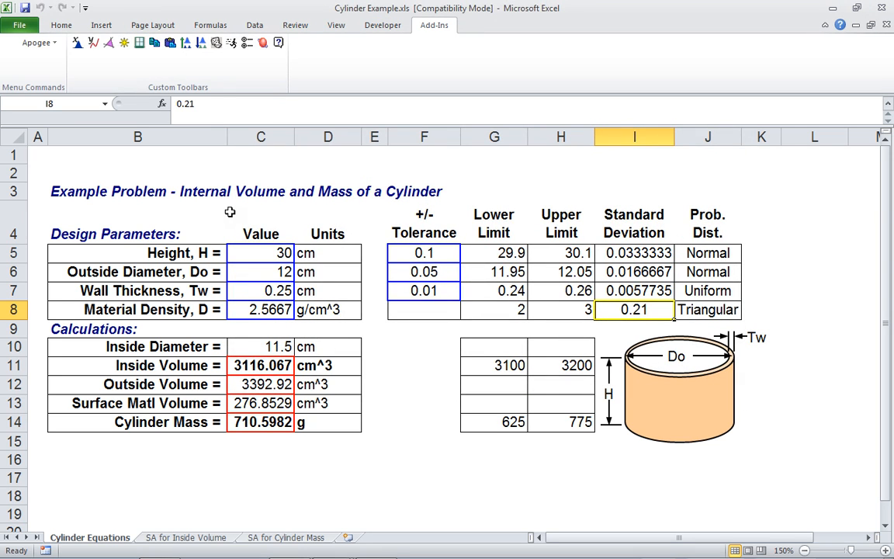
Start a new constraint named "any name" on the Inside Volume response
click(110, 44)
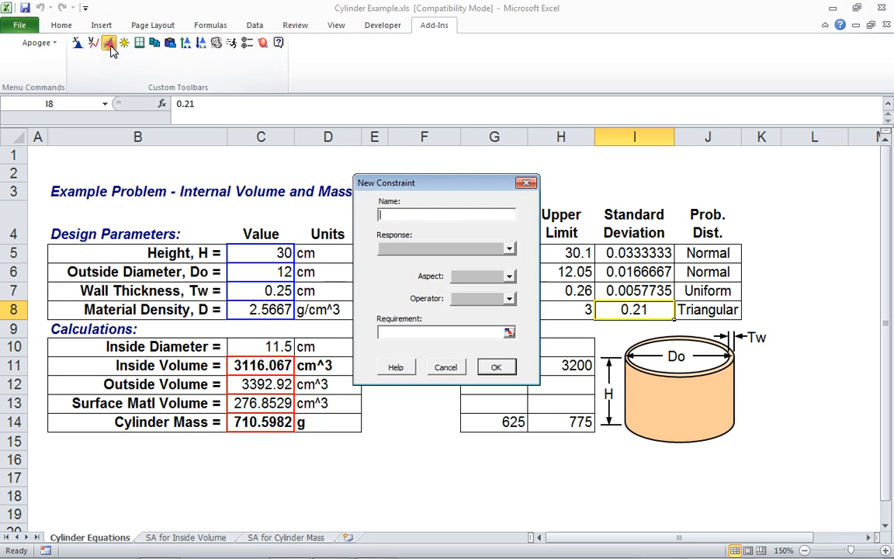
drag(398, 183, 471, 180)
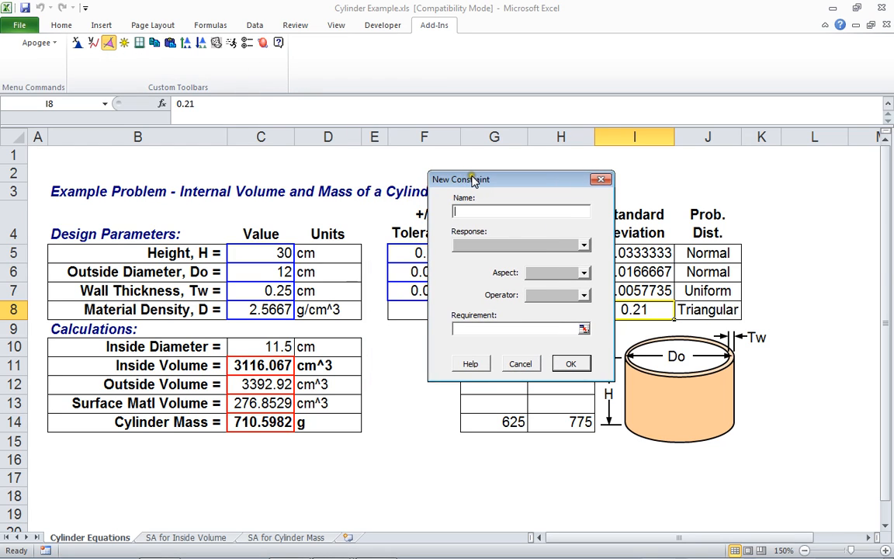
text(any name)
click(583, 246)
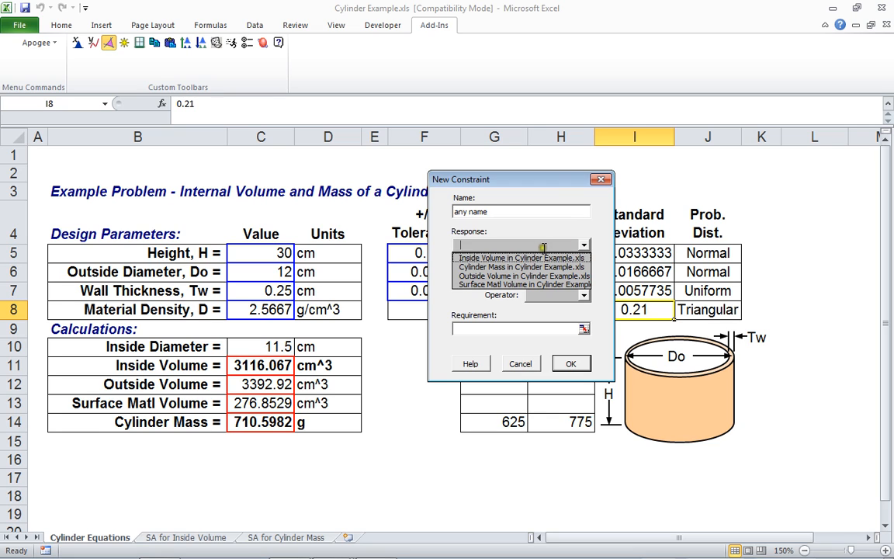
click(478, 259)
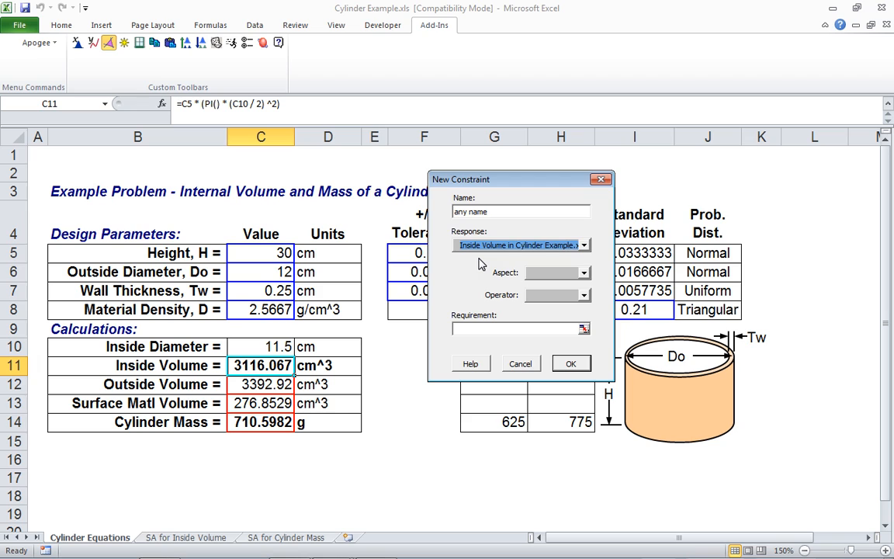
Set the draft constraint's aspect to pnc, operator to <= and requirement to 0.01, and discard it without saving
click(584, 273)
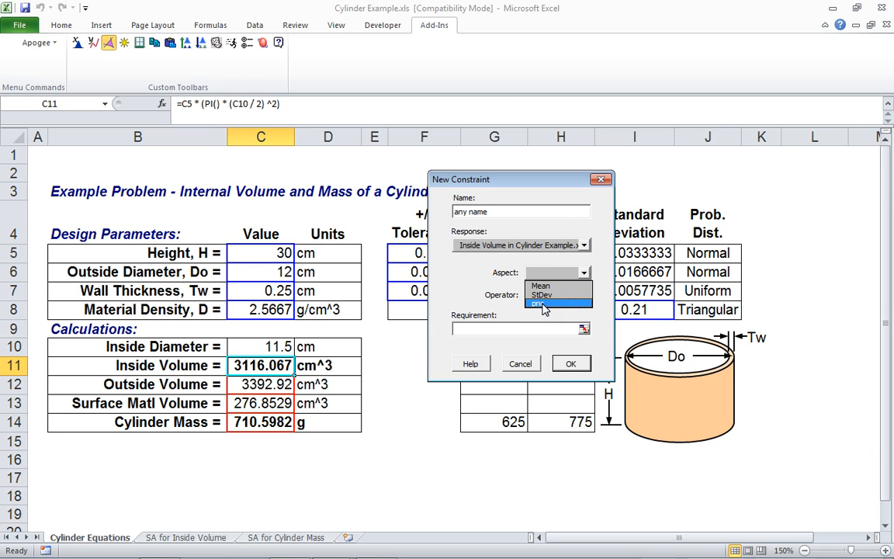
click(544, 304)
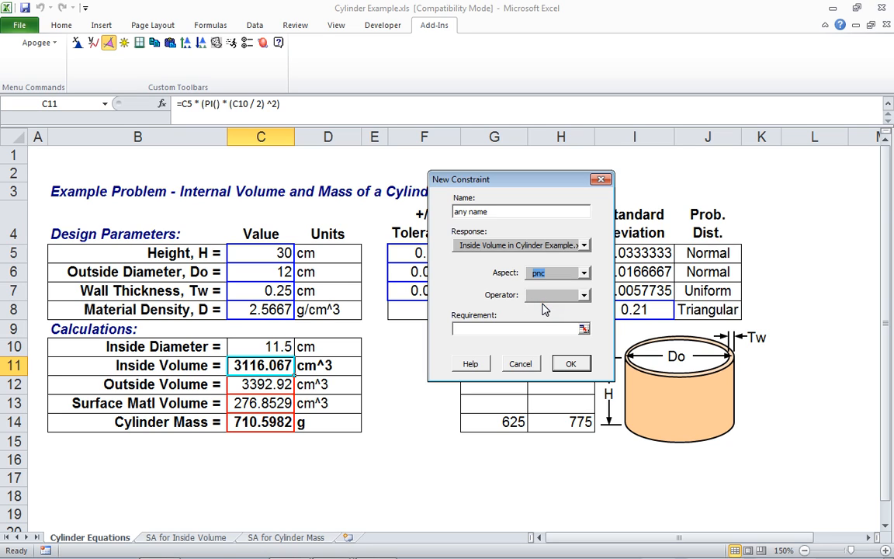
click(583, 296)
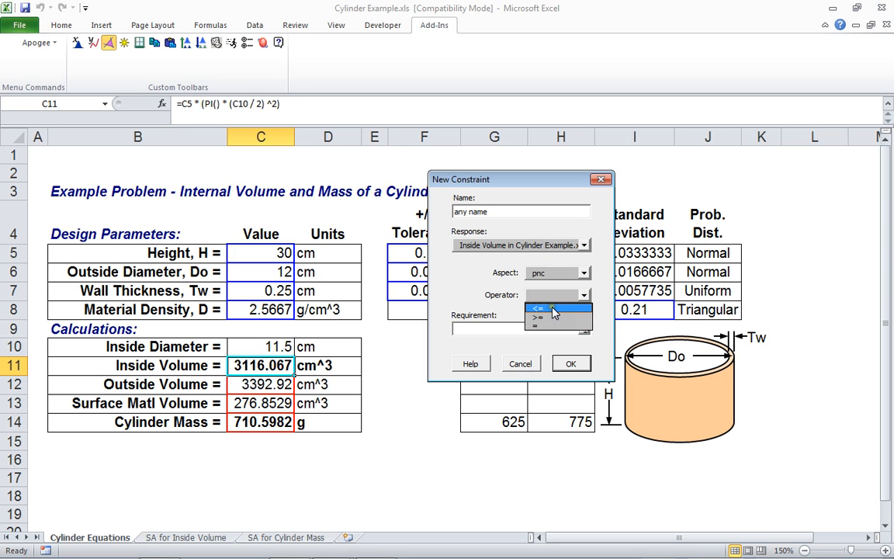
click(554, 309)
click(526, 328)
text(0.01)
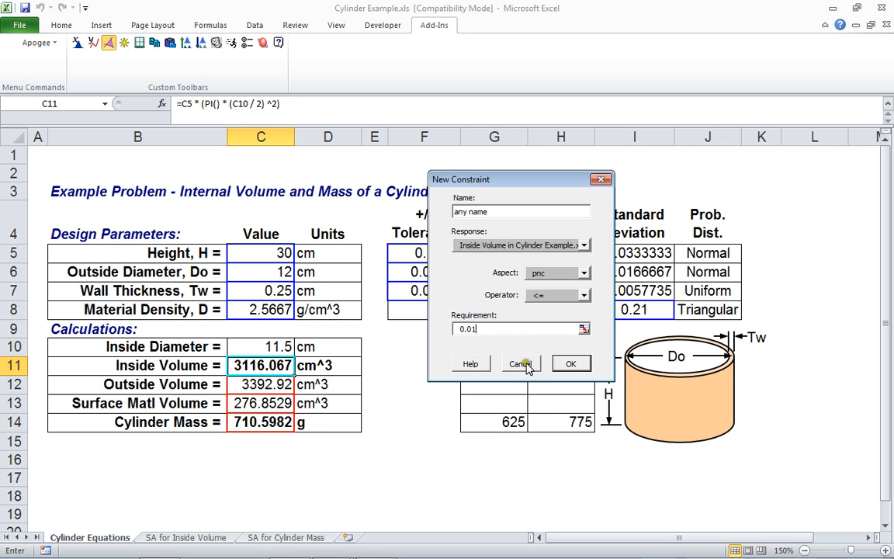
click(519, 364)
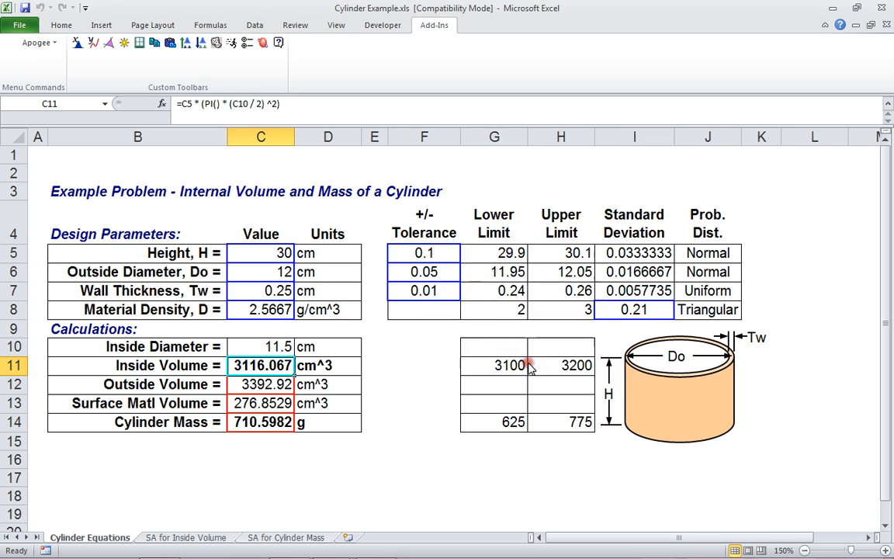
Start a new goal named "any name", trying Outside Volume as its response before choosing Cylinder Mass
click(124, 44)
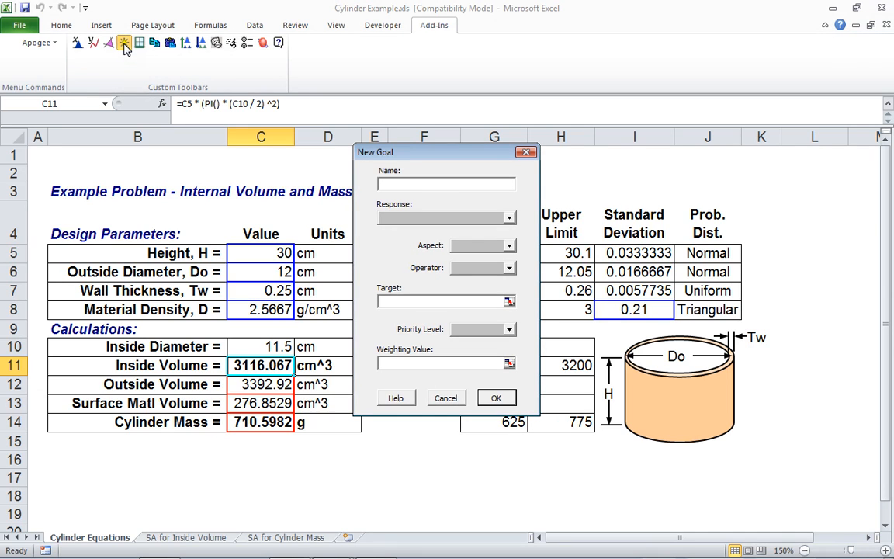
text(any name)
click(509, 219)
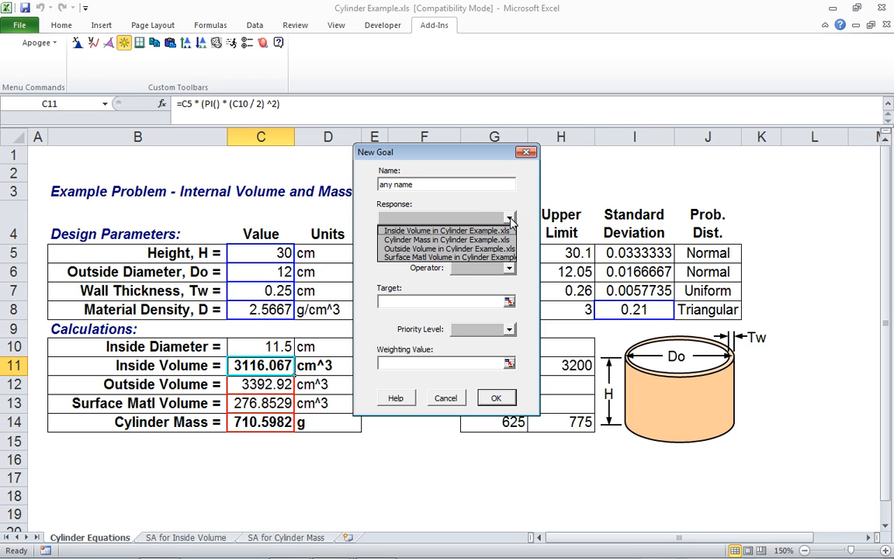
click(426, 250)
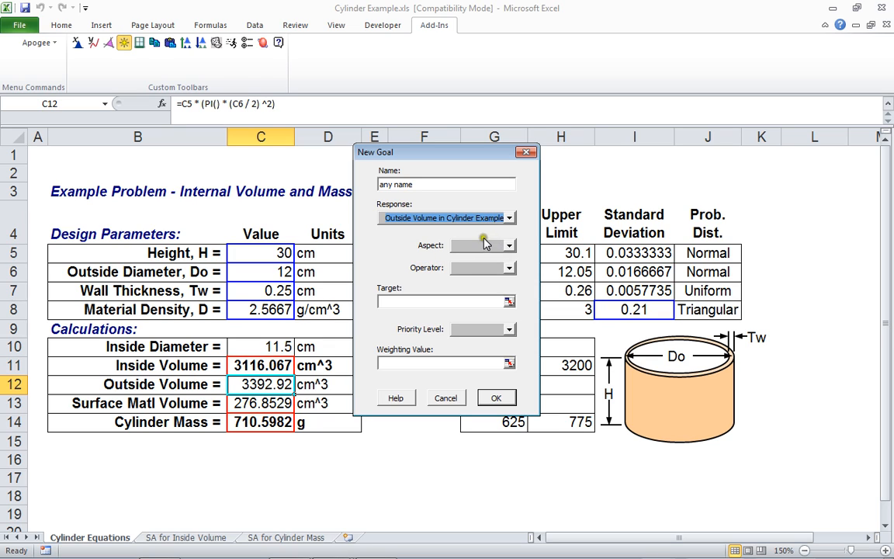
click(509, 245)
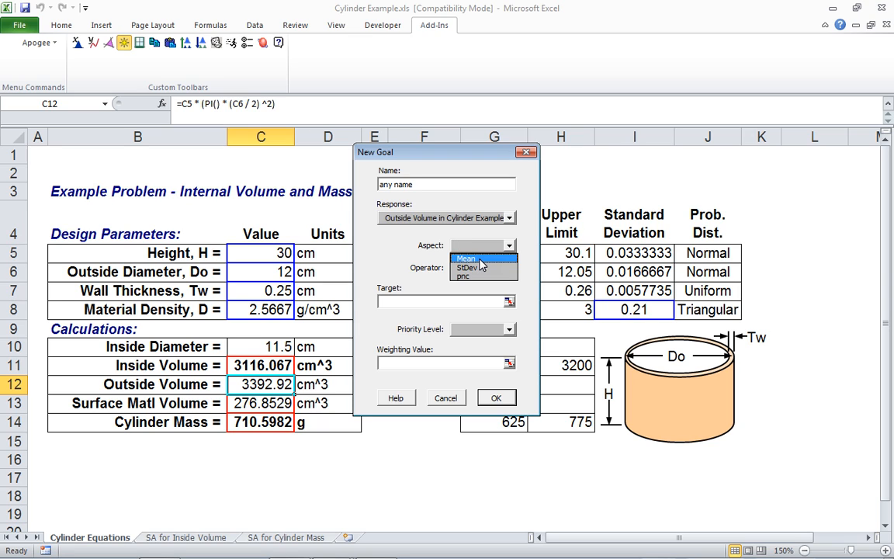
click(509, 218)
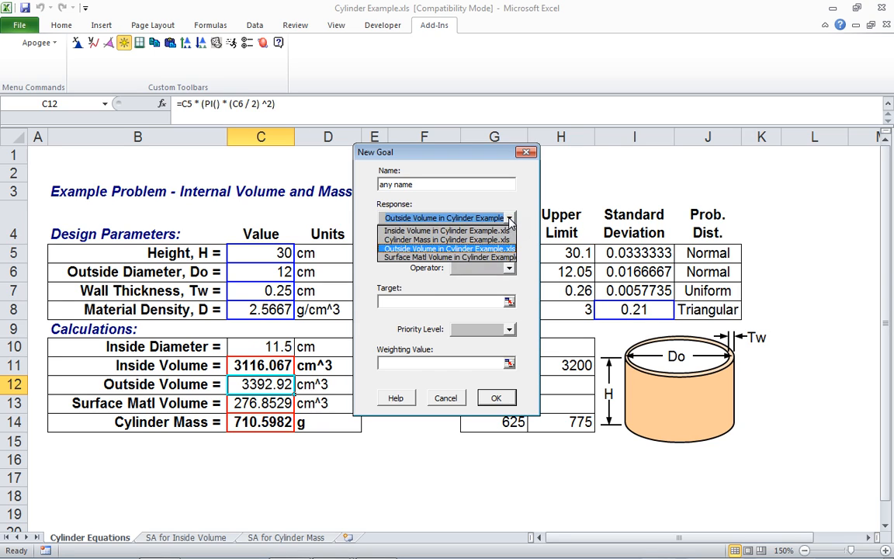
click(401, 240)
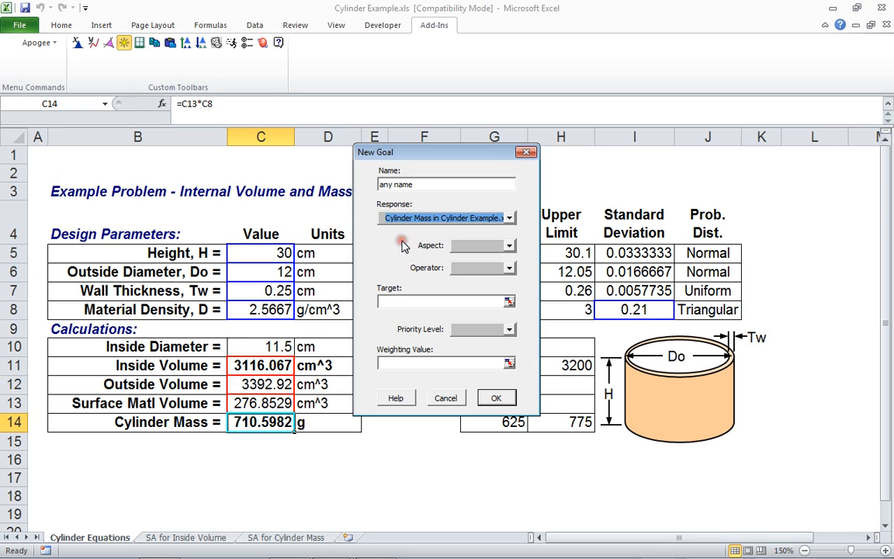
Set the draft goal's aspect to pnc, operator to <= and target to 3.4e-6, view the priority levels, and discard the goal
click(511, 246)
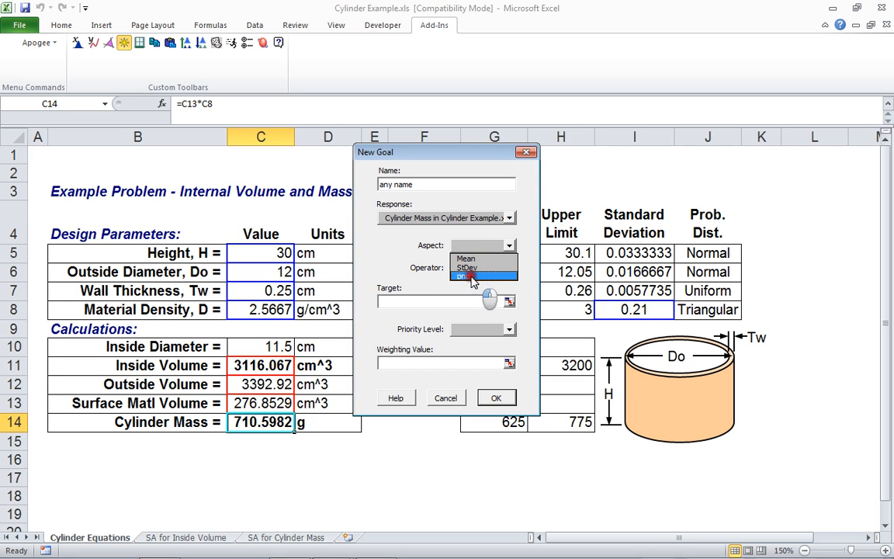
click(471, 278)
click(499, 268)
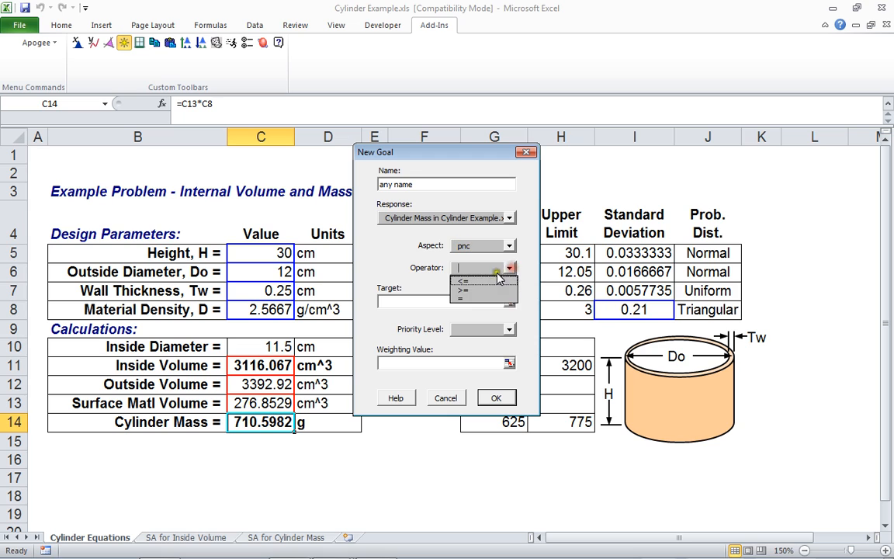
click(485, 281)
click(456, 298)
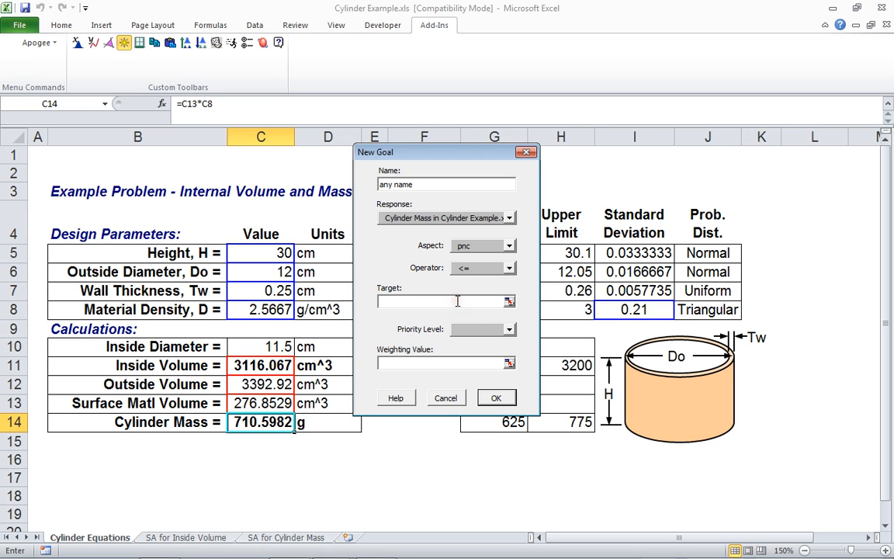
text(3.4e-6)
click(510, 331)
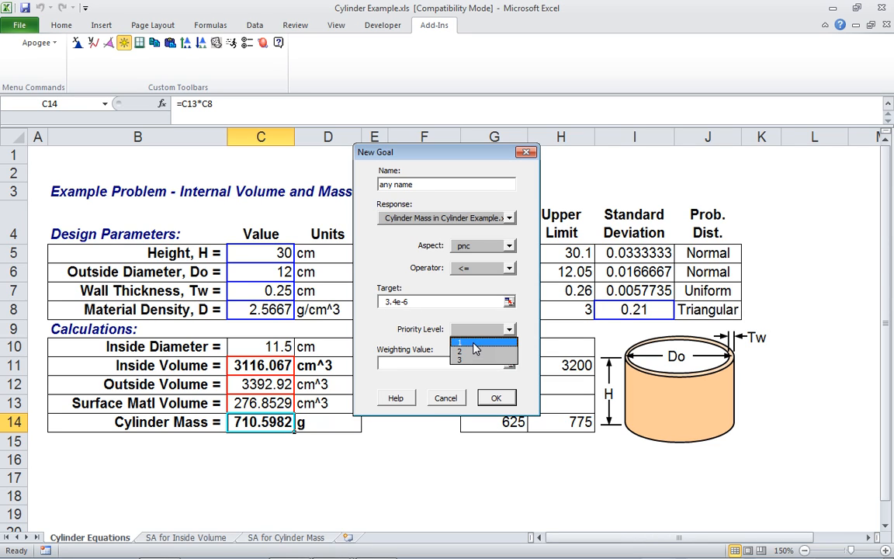
click(423, 363)
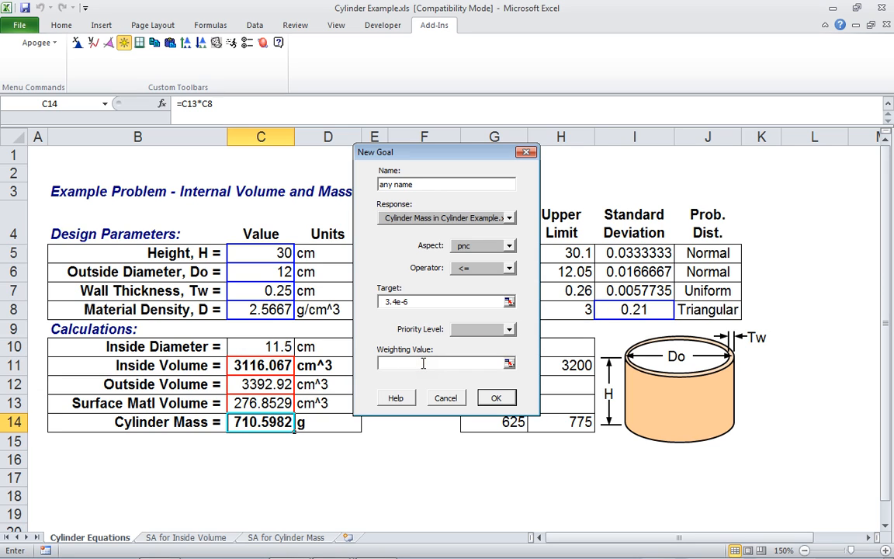
click(447, 399)
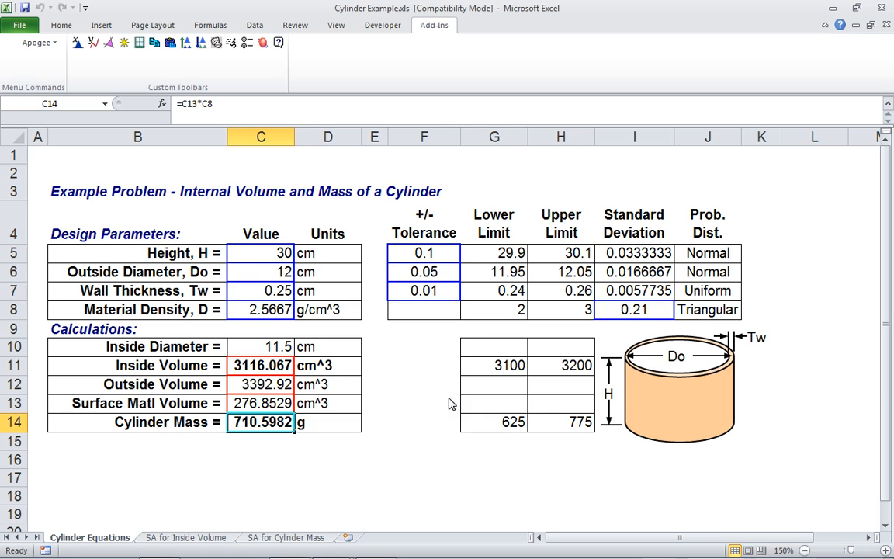
Review the optimization options, including stopping rule, generation size and statistics calculations, and accept them as set
click(247, 44)
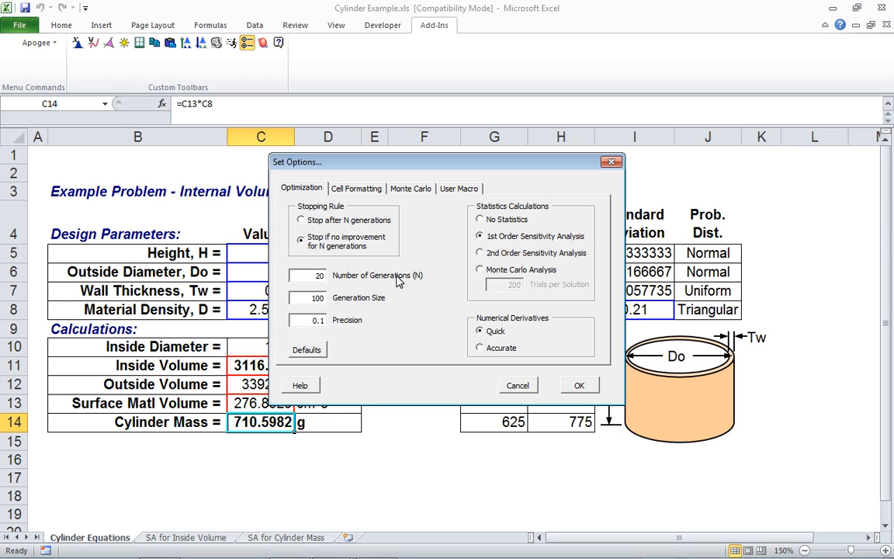
click(354, 299)
click(581, 385)
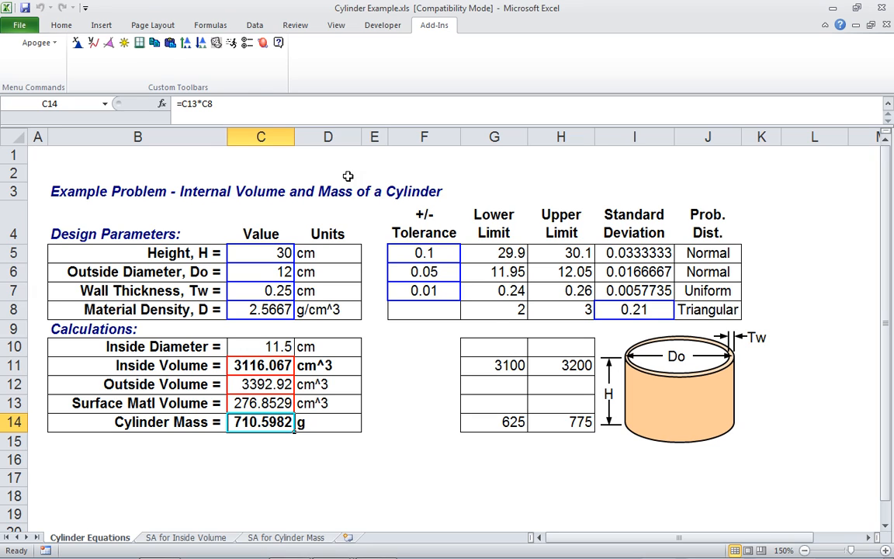
Run the optimization on the cylinder model and create an optimization results workbook
click(234, 47)
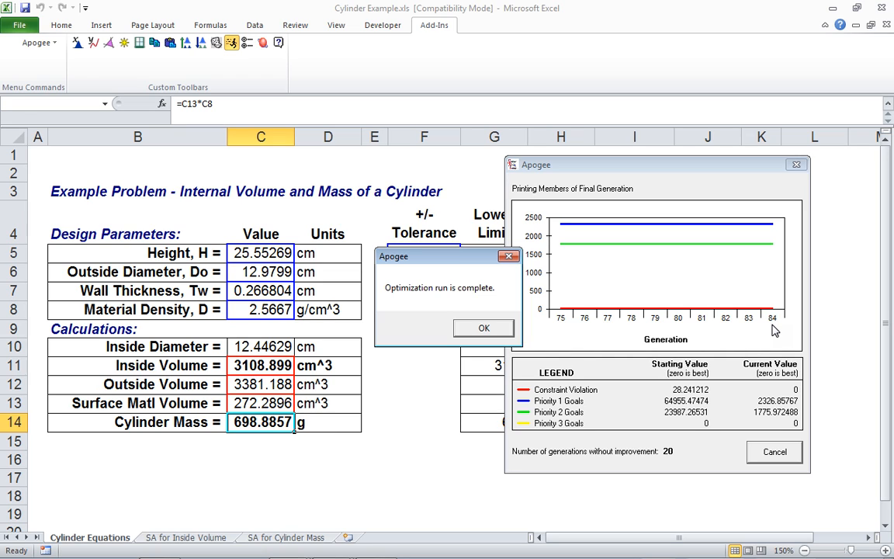
click(484, 330)
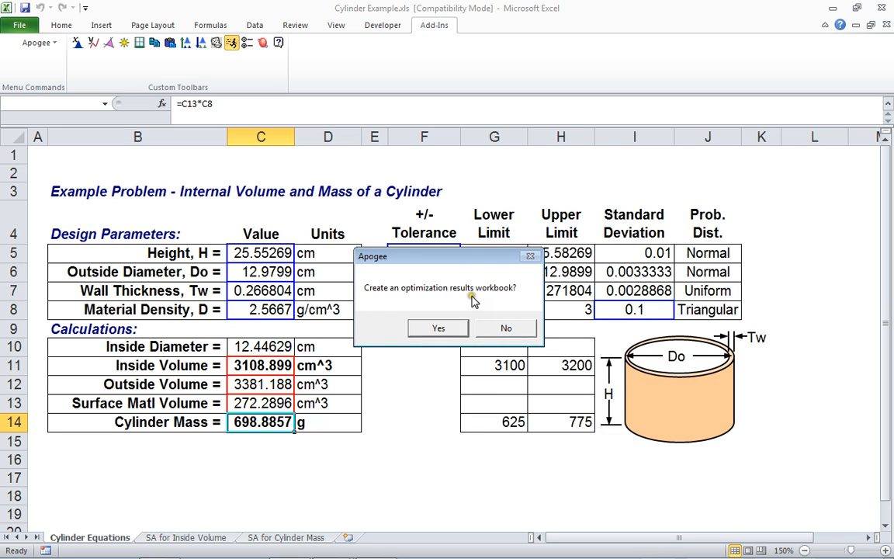
click(437, 329)
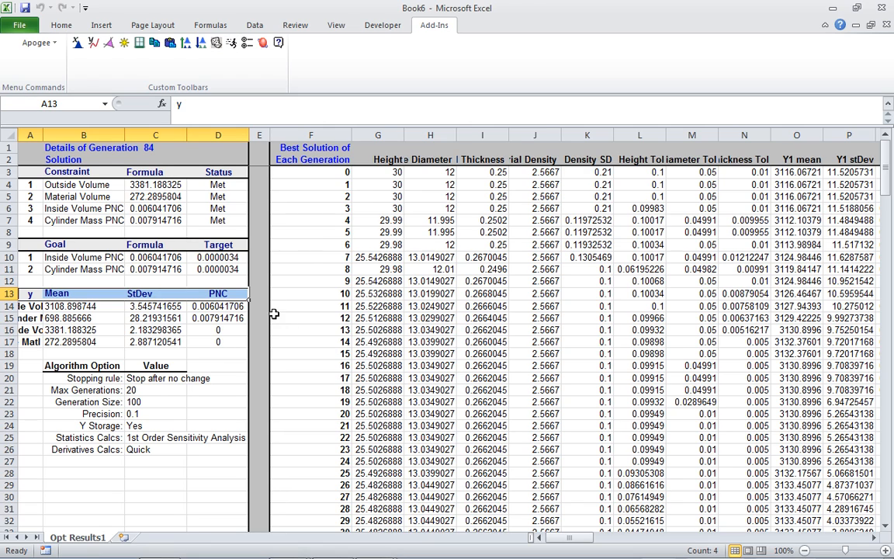
Examine the final solution's four constraints, checking each one's status and formula value in the results workbook
drag(68, 184, 68, 220)
drag(61, 185, 71, 219)
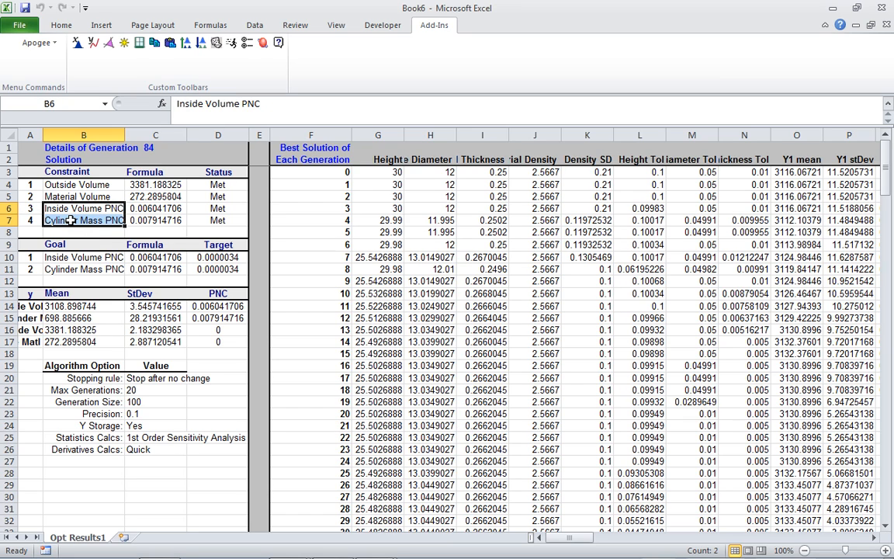
drag(217, 184, 215, 220)
click(155, 185)
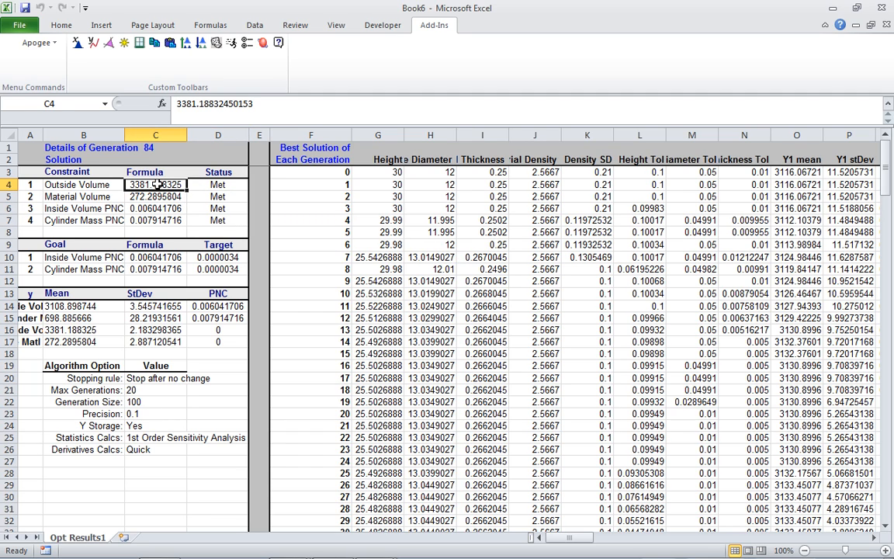
click(153, 197)
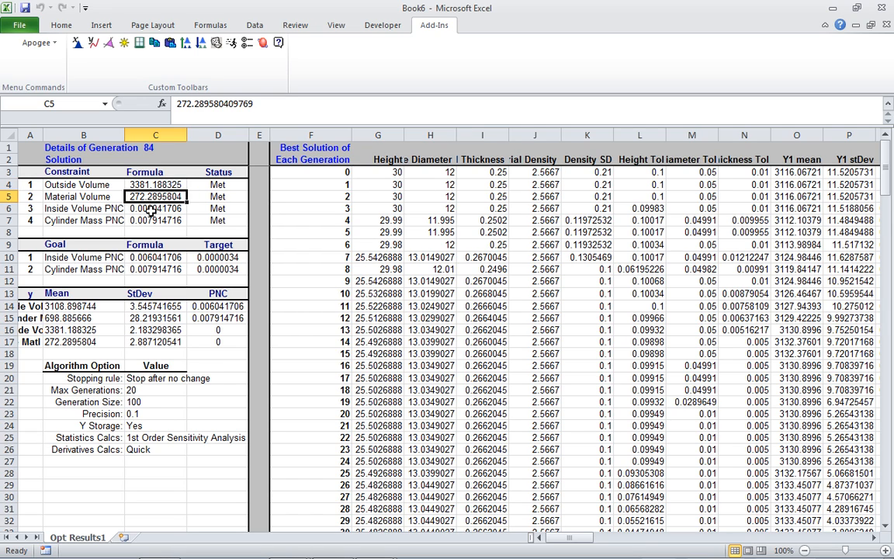
click(151, 208)
click(158, 220)
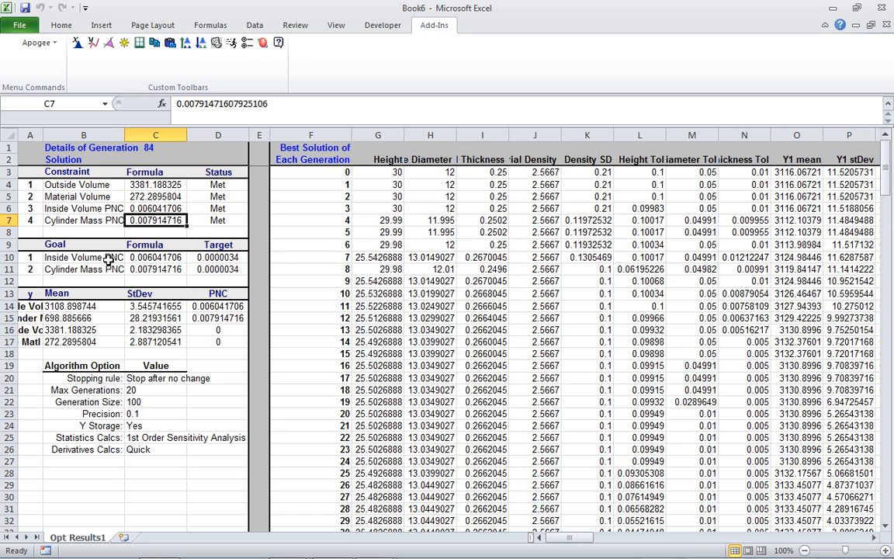
Compare the Inside Volume PNC and Cylinder Mass PNC goal targets with the values achieved
click(211, 257)
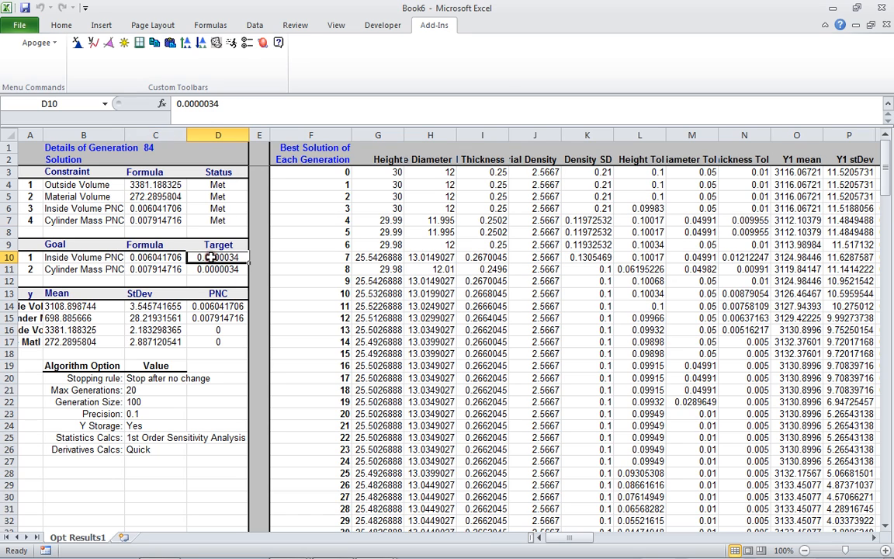
click(211, 269)
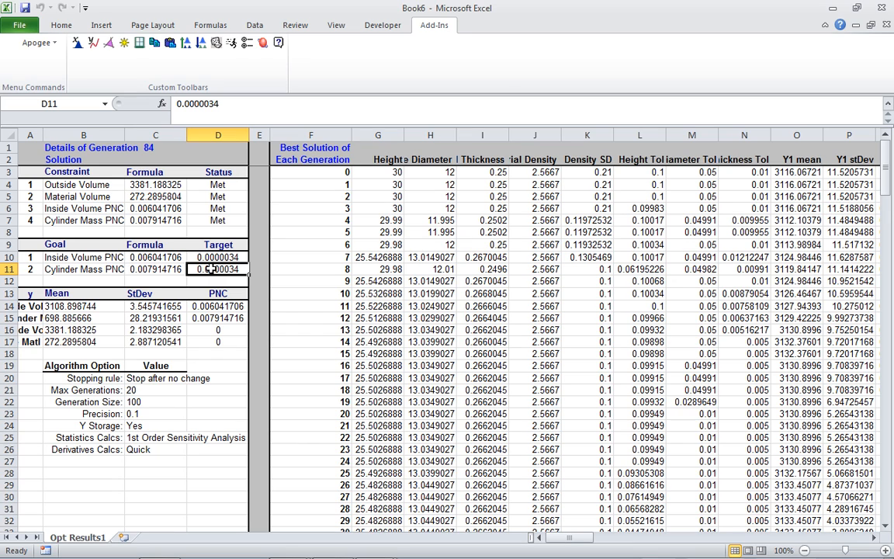
click(161, 256)
click(157, 269)
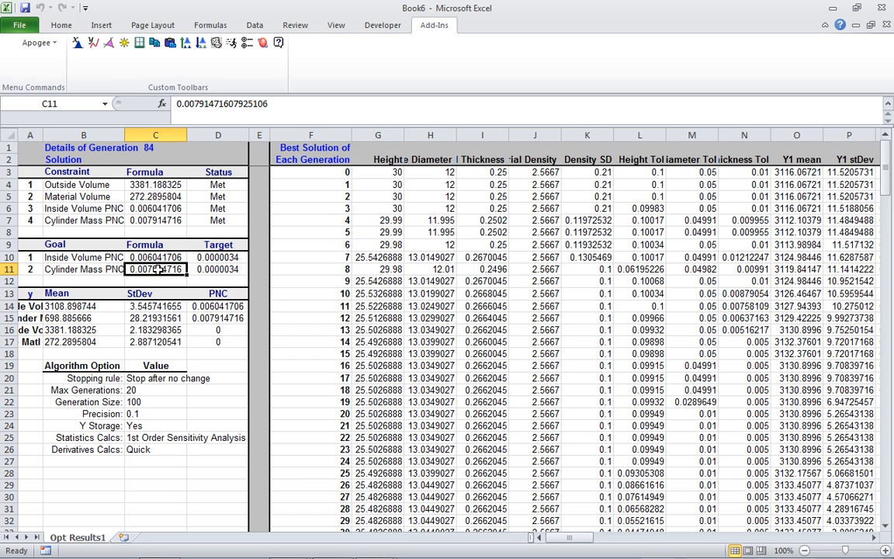
Examine the design parameters and tolerances of the best solutions in generations 0 to 5
drag(387, 172, 742, 226)
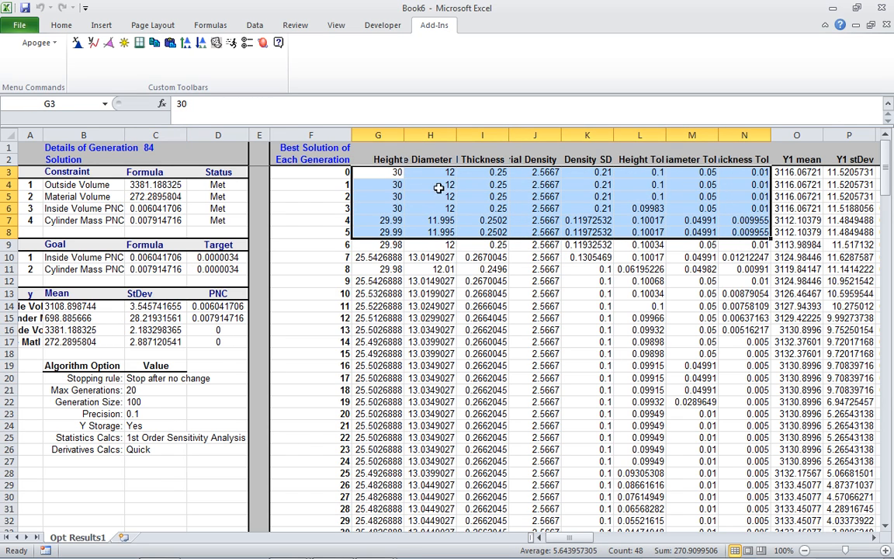
click(388, 172)
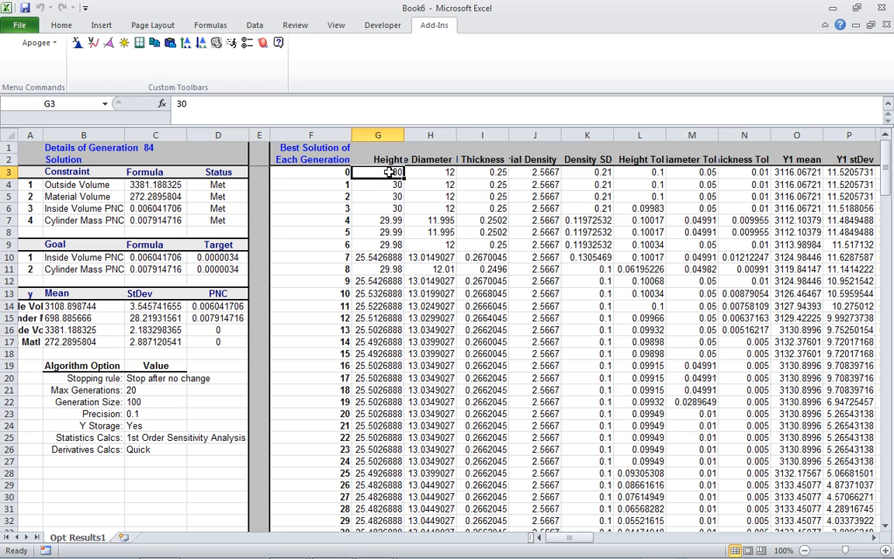
drag(378, 183, 761, 187)
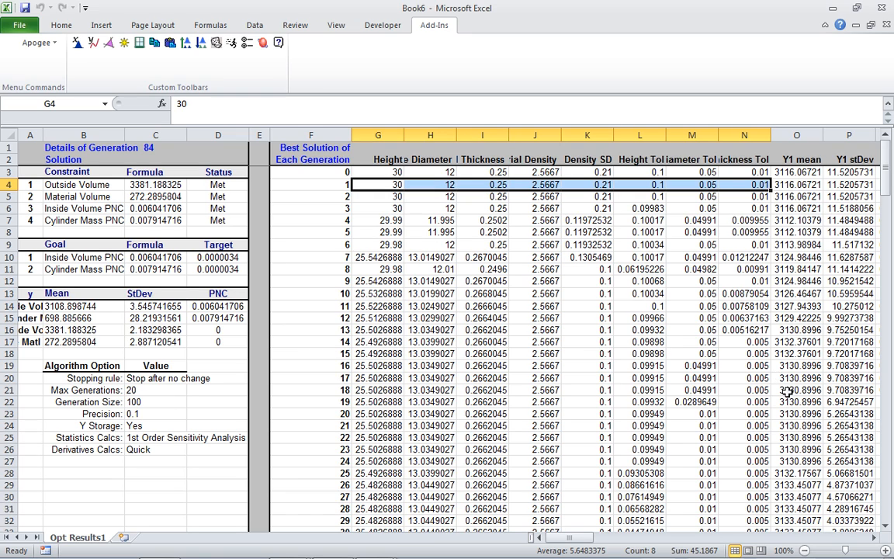
Inspect generation 1's mean, standard deviation and PNC for responses Y1 and Y2
click(873, 537)
drag(874, 537, 874, 537)
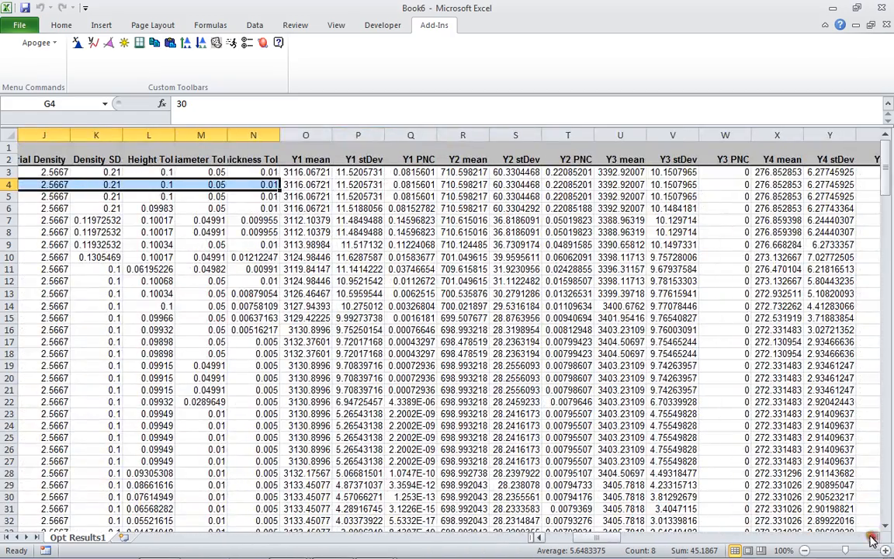
click(308, 184)
click(358, 185)
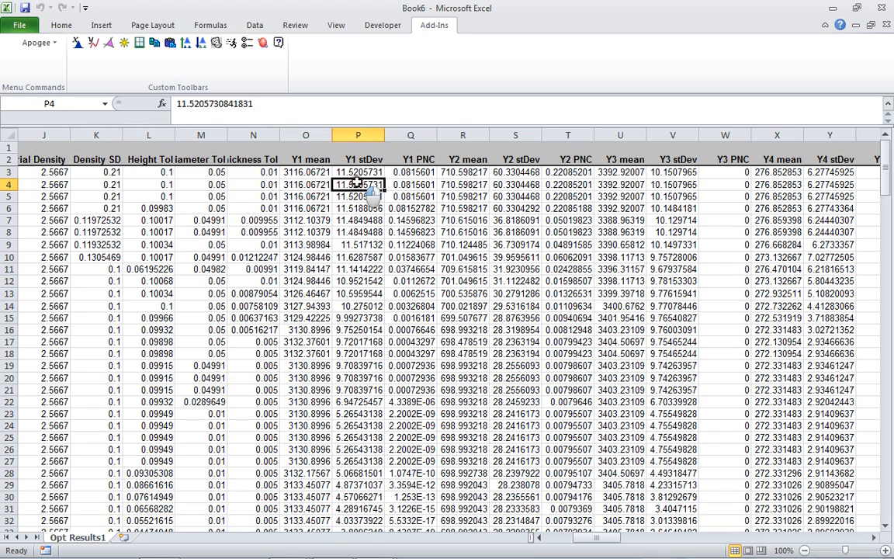
click(410, 185)
click(462, 184)
click(507, 185)
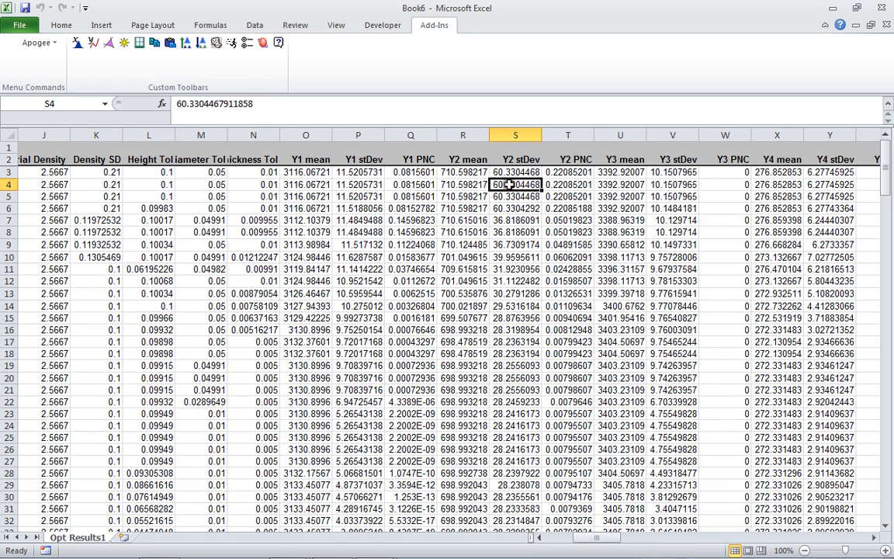
click(566, 185)
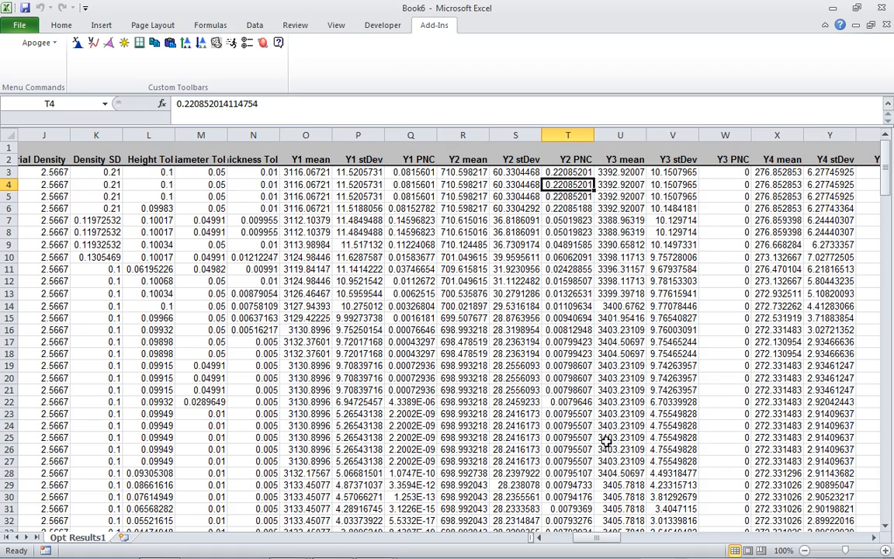
Inspect generation 84's best solution, from height, diameter, thickness and density through to density SD and the tolerances
click(554, 538)
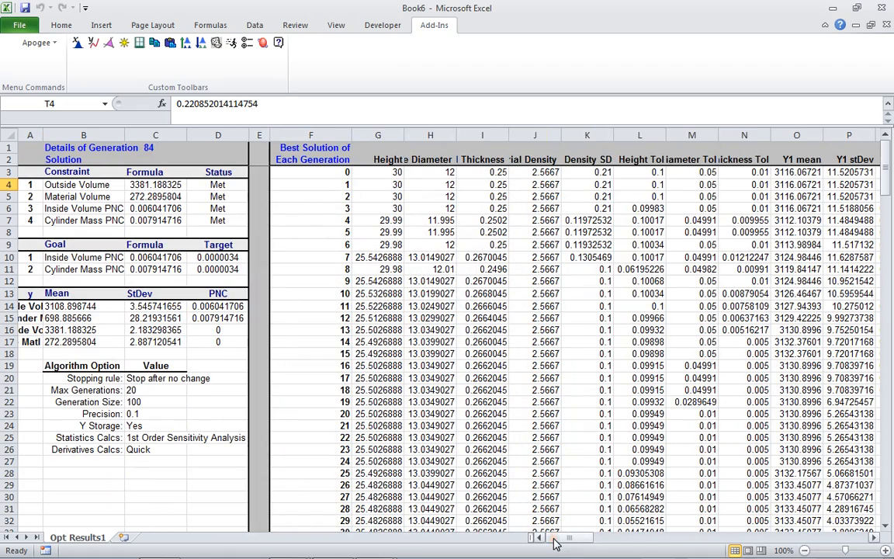
drag(886, 158, 891, 284)
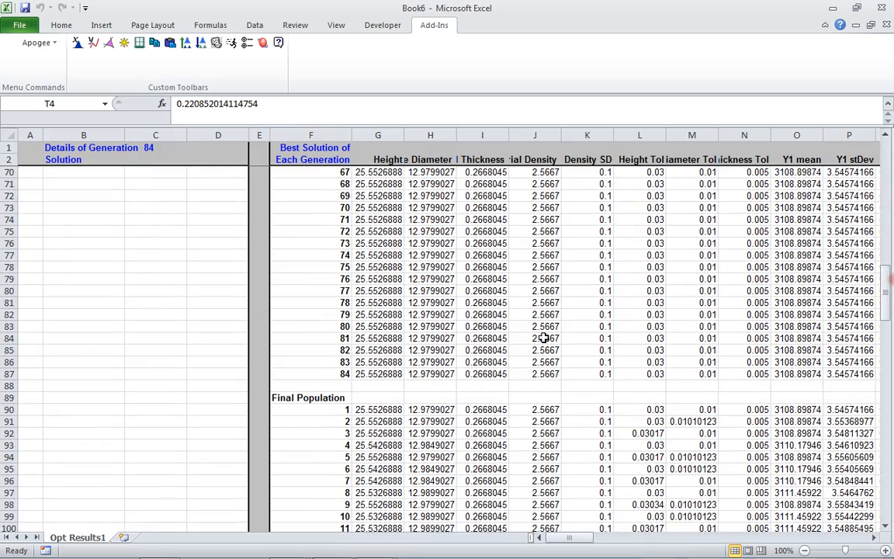
click(338, 374)
click(371, 374)
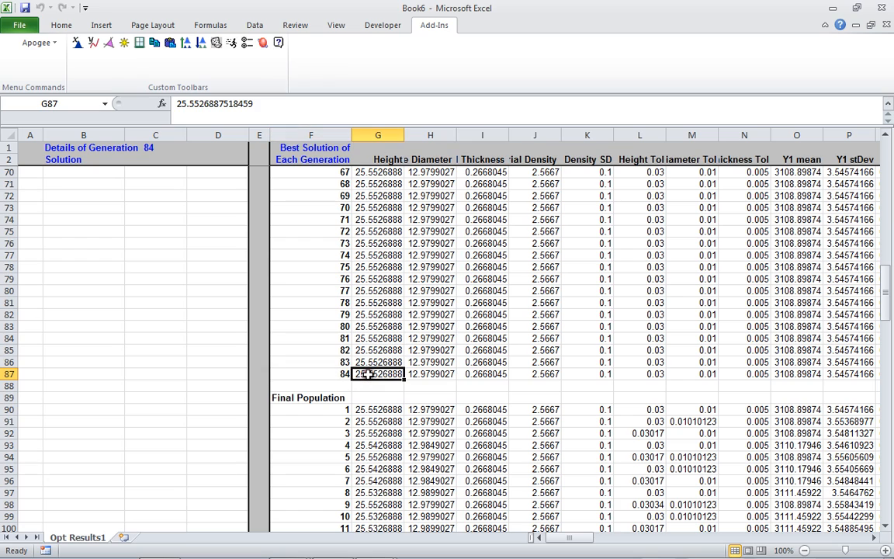
click(435, 374)
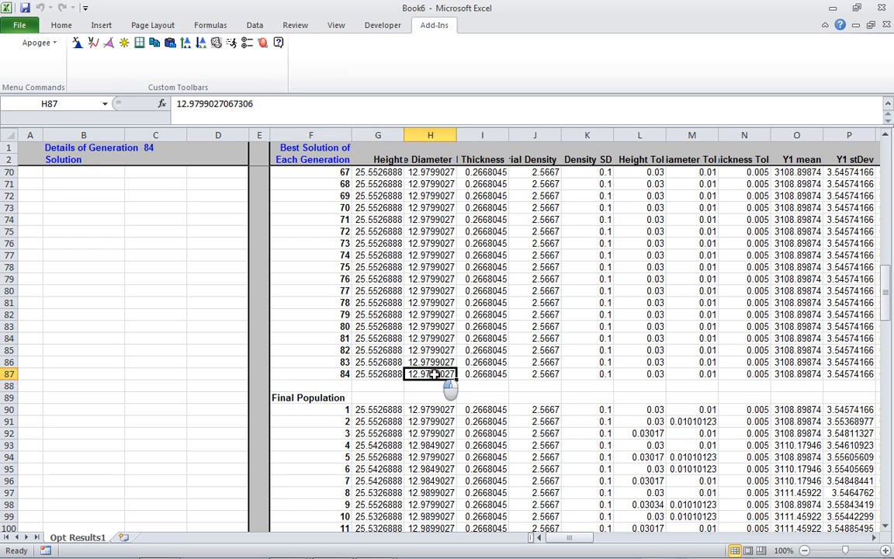
click(483, 374)
click(539, 374)
click(596, 374)
click(643, 374)
click(702, 374)
click(741, 374)
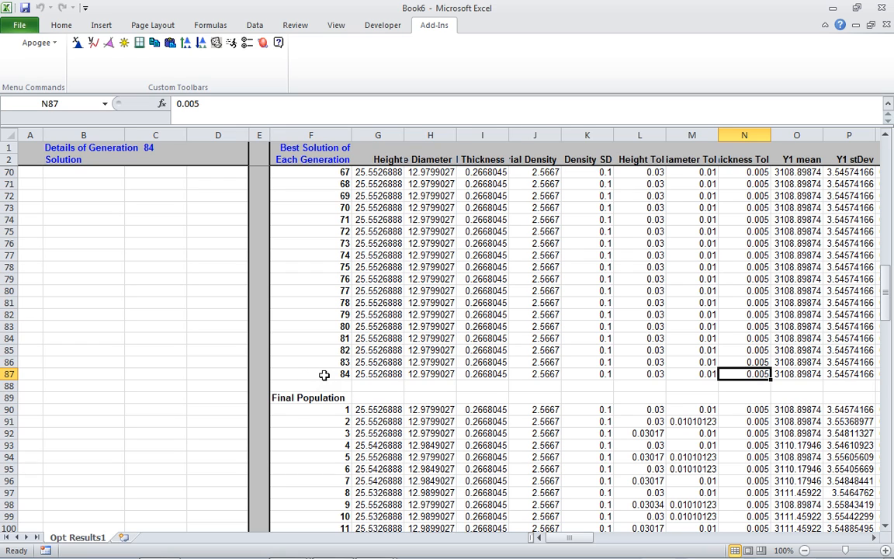
Examine the final population's design parameters and tolerances, focusing on its first member
drag(358, 410, 740, 518)
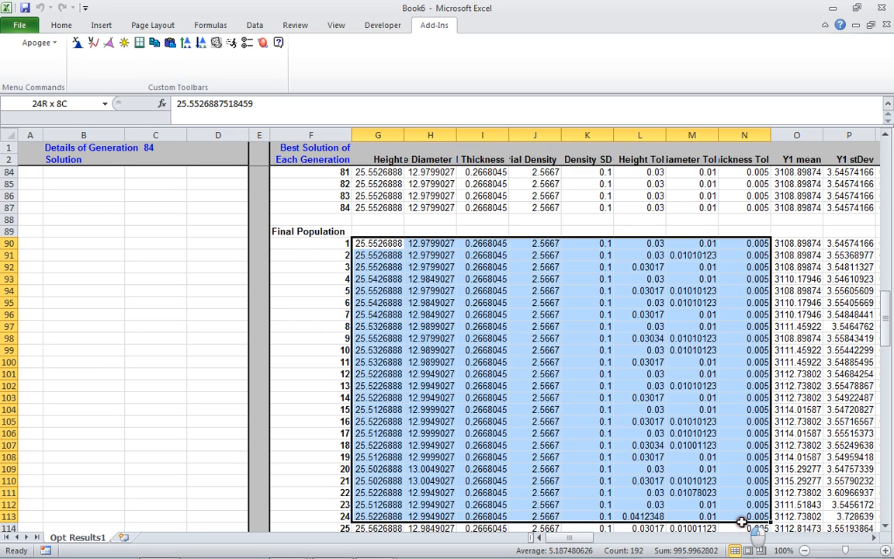
mouse_move(742, 522)
mouse_down()
mouse_move(743, 530)
mouse_move(743, 516)
mouse_up()
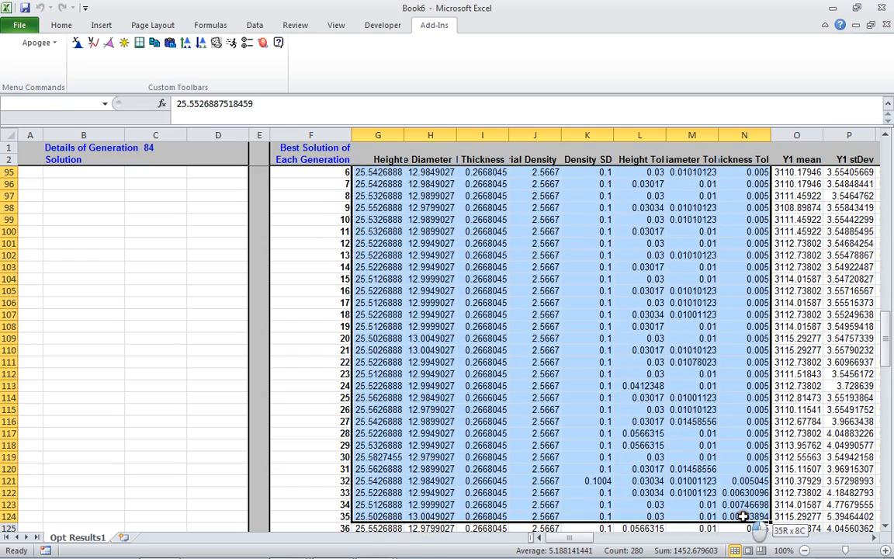
drag(887, 137, 887, 137)
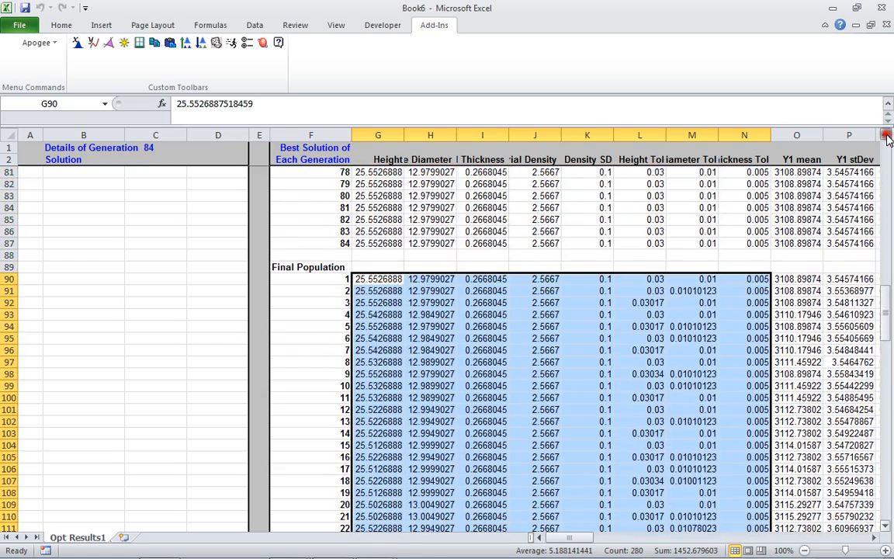
click(380, 279)
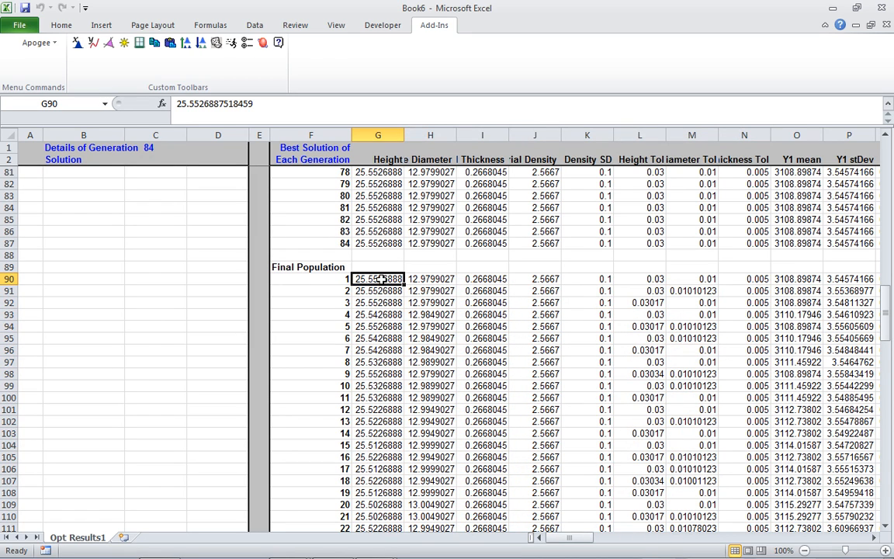
drag(380, 279, 742, 278)
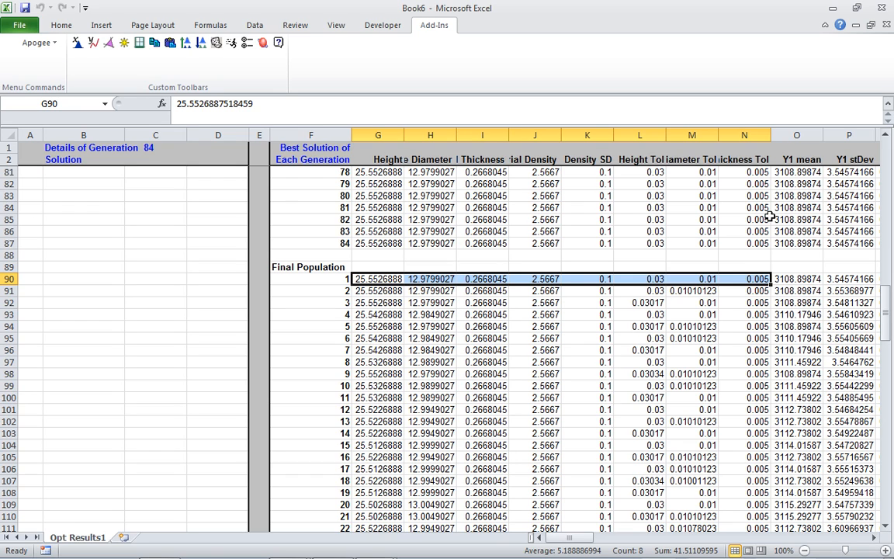
Switch back to the Cylinder Example.xls workbook and review the optimized parameter values, tolerances and density standard deviation
mouse_move(334, 557)
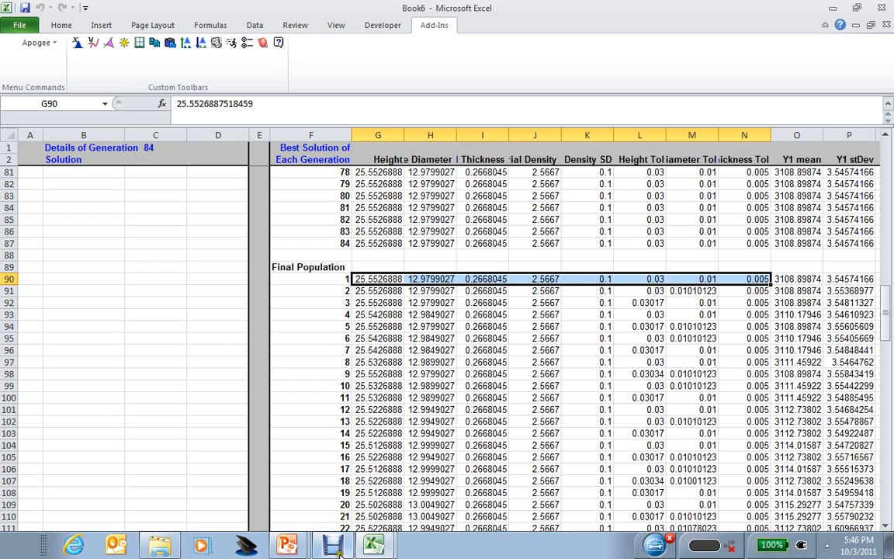
click(377, 546)
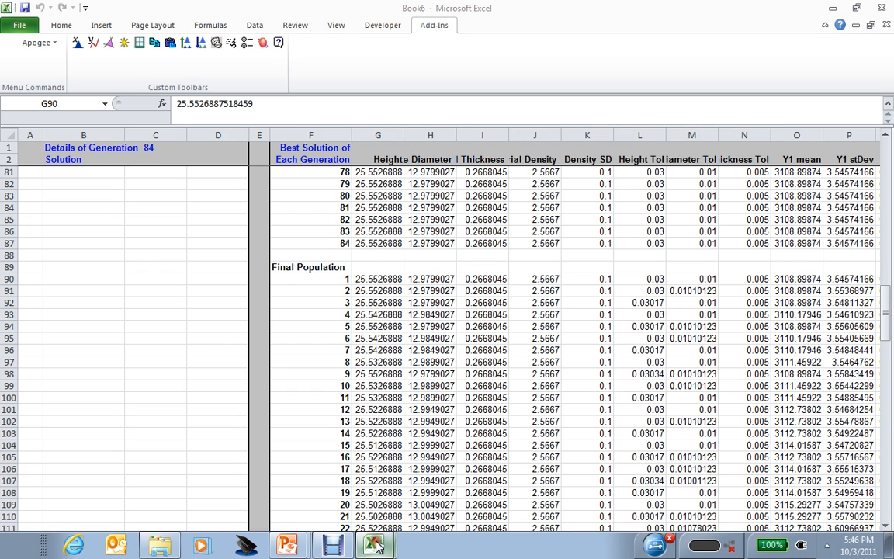
click(353, 497)
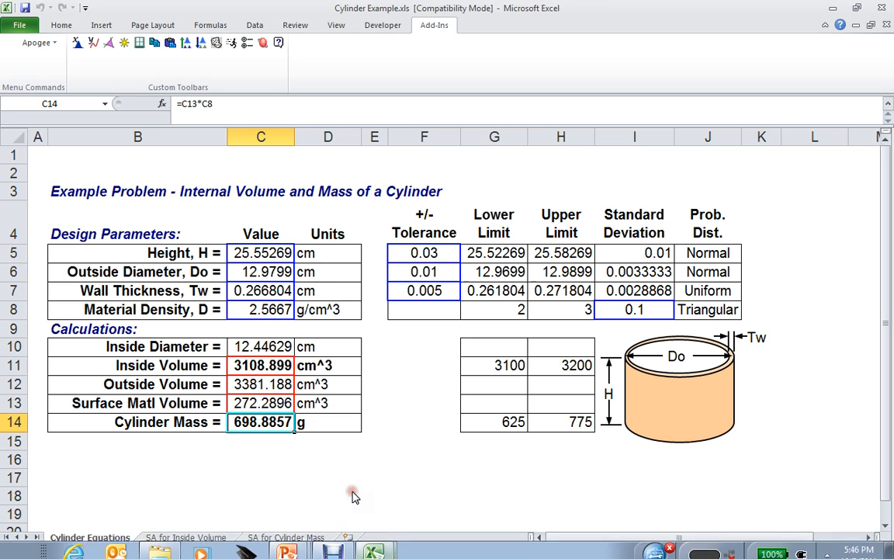
click(273, 252)
drag(275, 251, 283, 313)
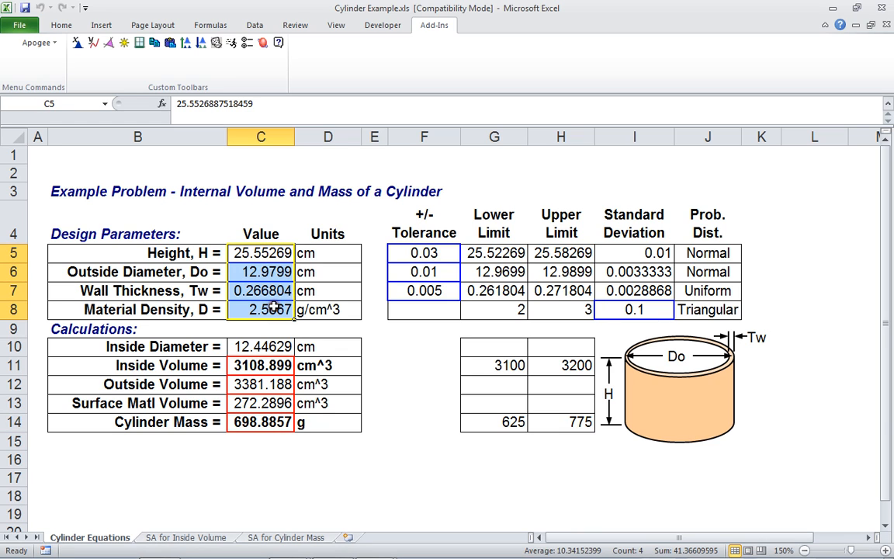
drag(423, 255, 420, 291)
click(652, 309)
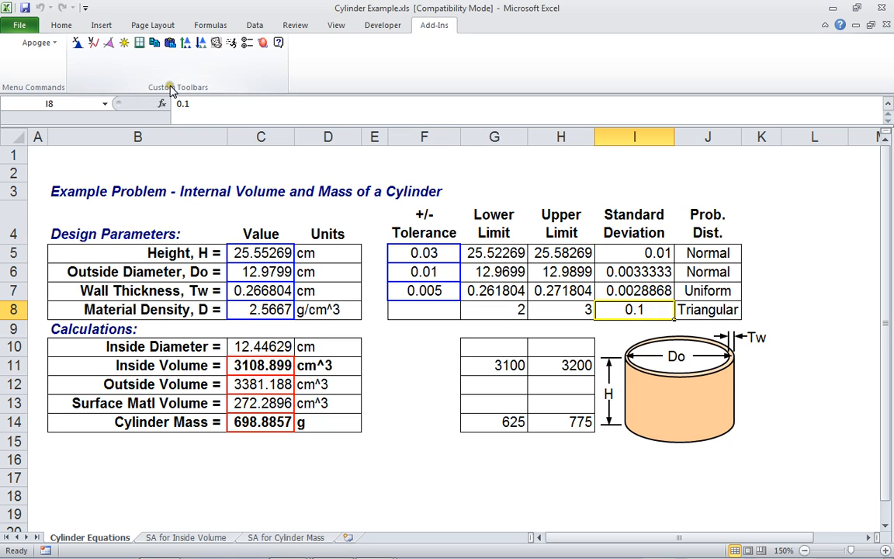
Run the Apogee sensitivity analysis on the Inside Volume and Cylinder Mass responses, accepting the setup for each response
click(186, 43)
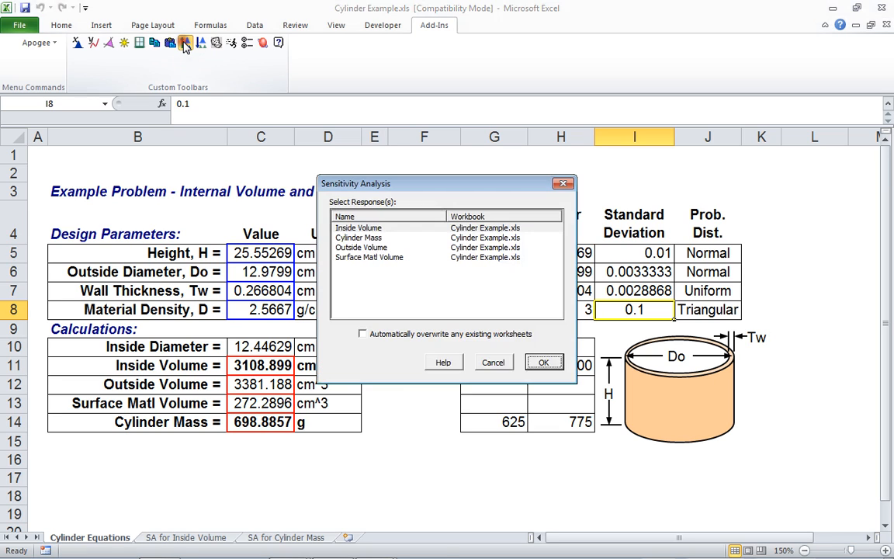
click(352, 229)
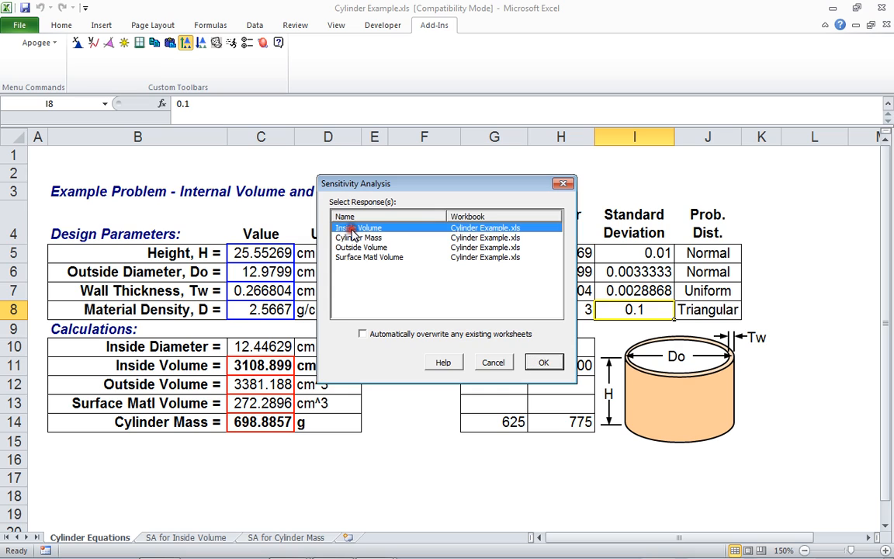
ctrl+click(351, 238)
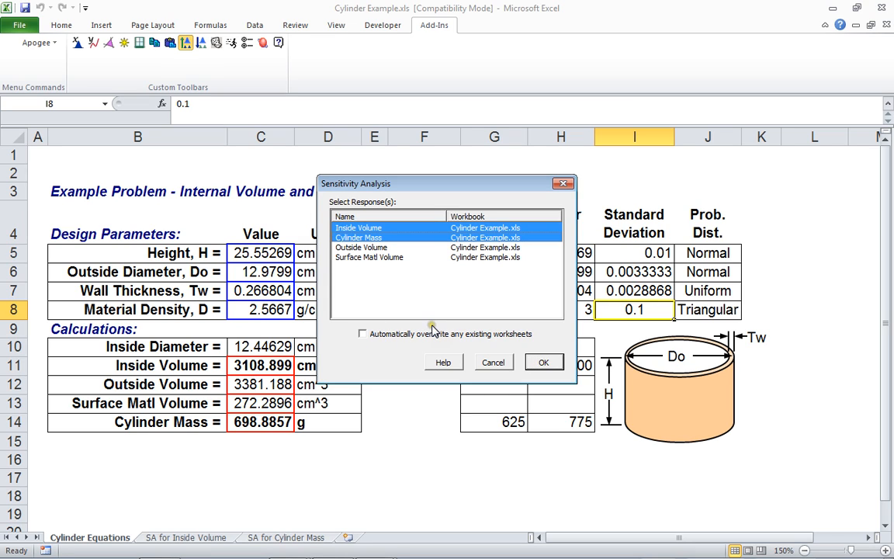
click(544, 363)
click(552, 394)
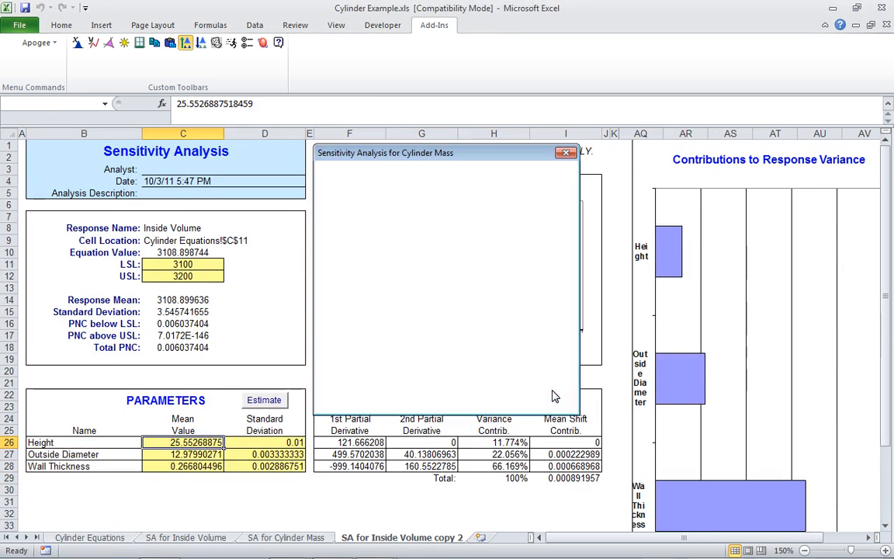
click(552, 394)
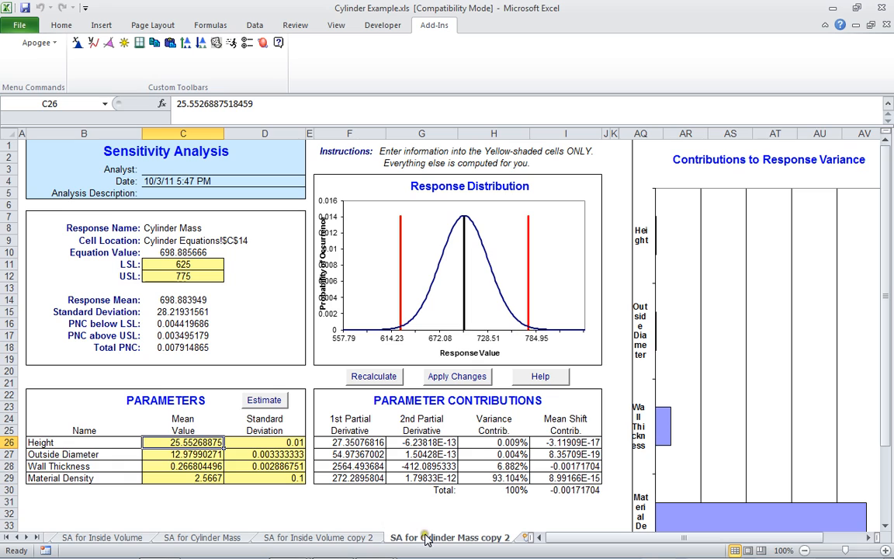
Examine the Cylinder Mass total PNC and the parameters' variance contributions, focusing on Material Density
click(201, 348)
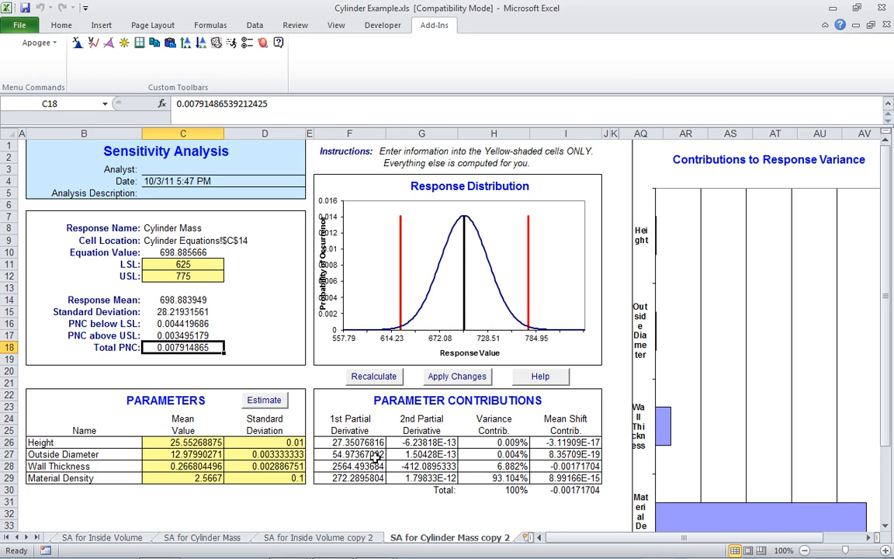
drag(506, 444, 509, 473)
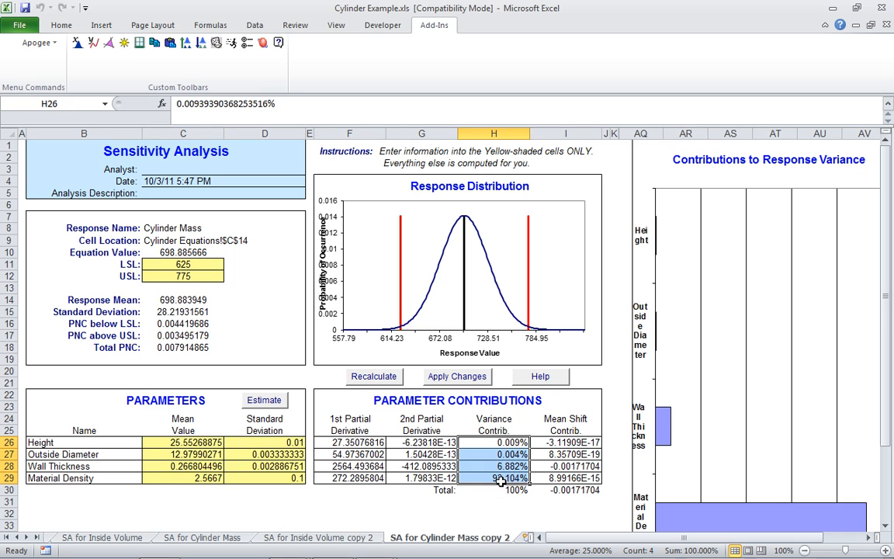
click(506, 478)
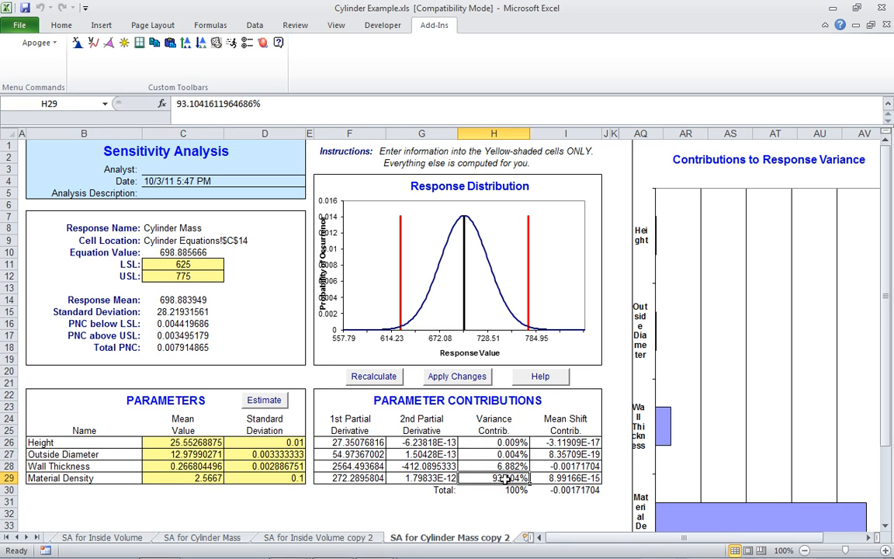
Inspect the total PNC on the SA for Inside Volume copy 2 sheet and switch to the PowerPoint presentation
click(341, 537)
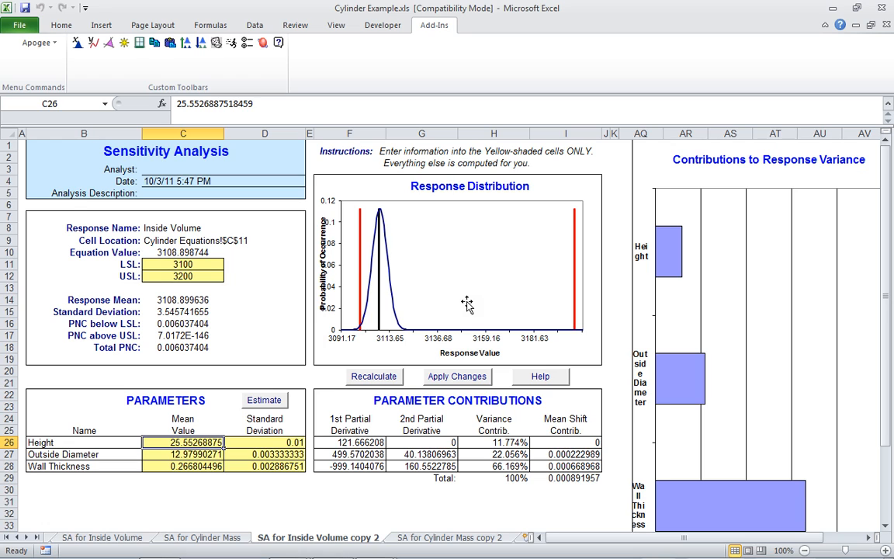
click(185, 348)
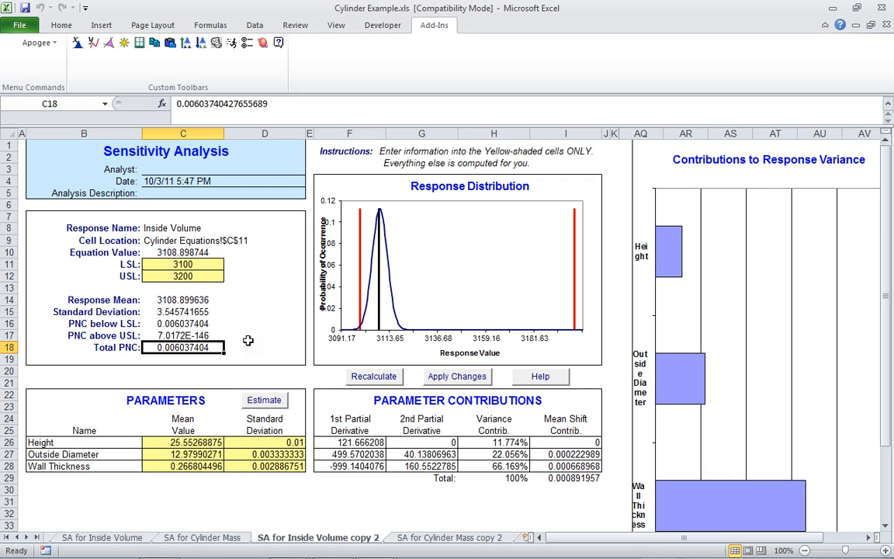
mouse_move(304, 556)
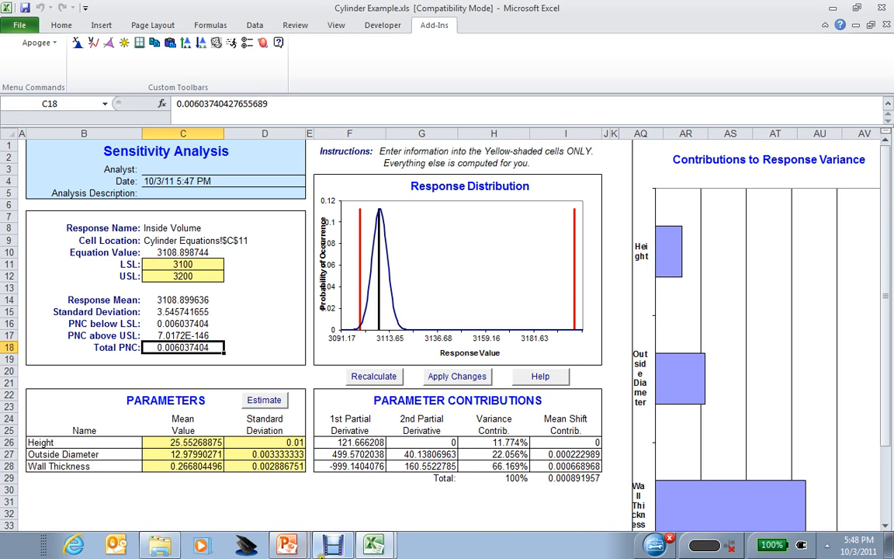
click(281, 543)
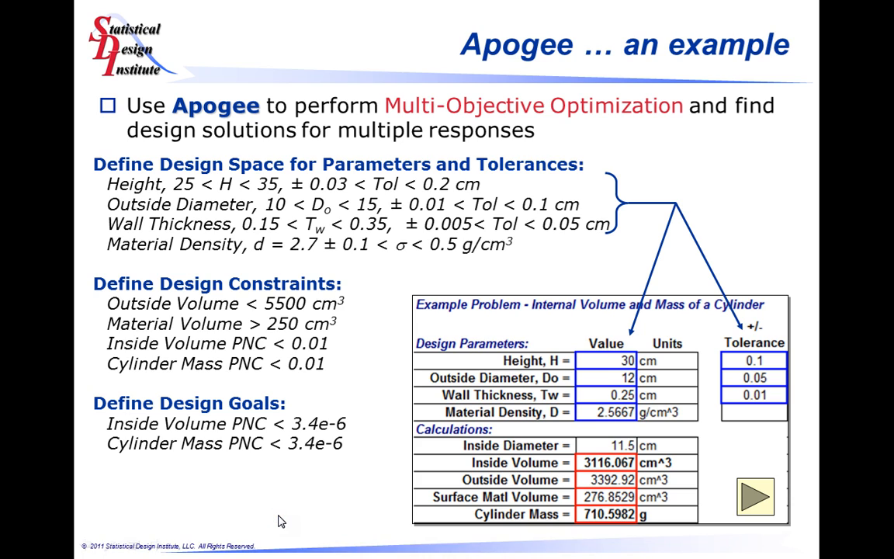